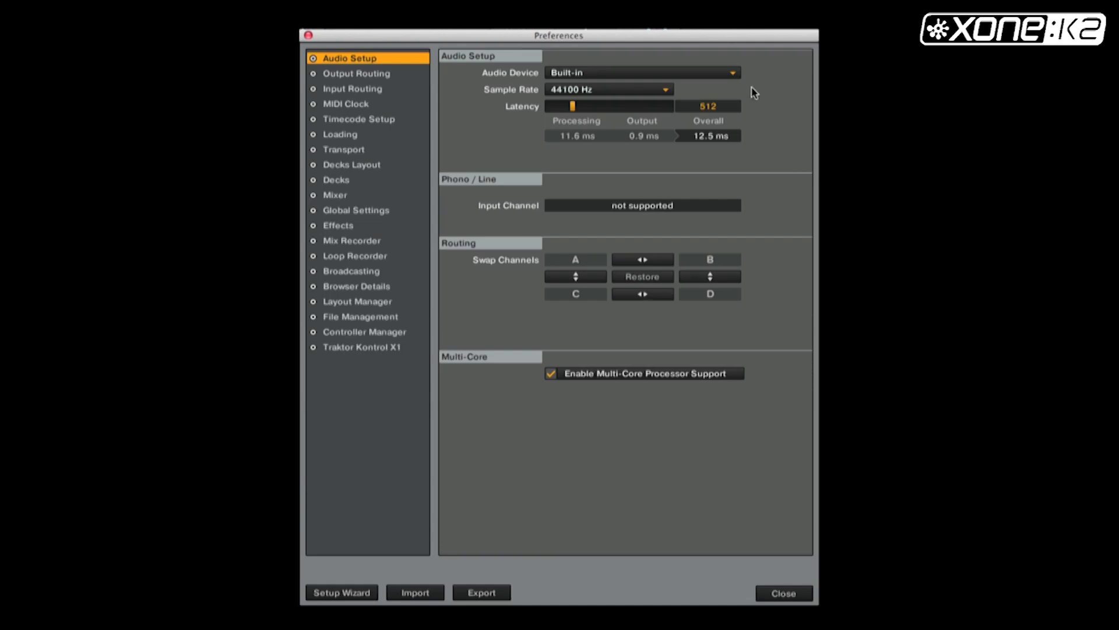
Make the XONE:K2 Traktor's audio device and set output routing to External mixing.
{"action": "left_click", "coordinate": [734, 74]}
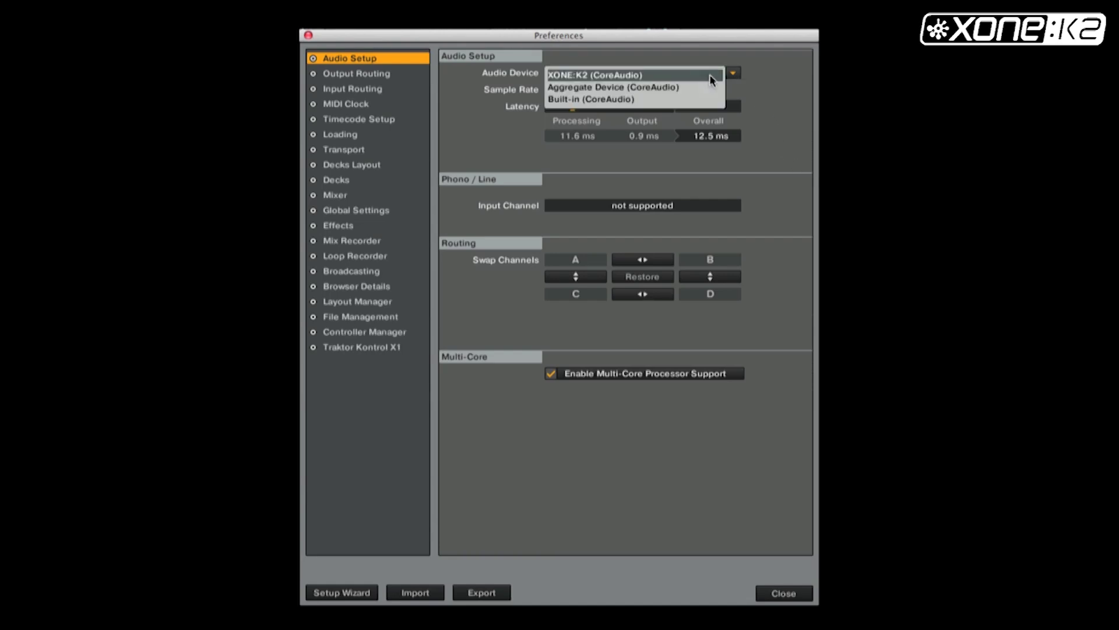
{"action": "left_click", "coordinate": [636, 77]}
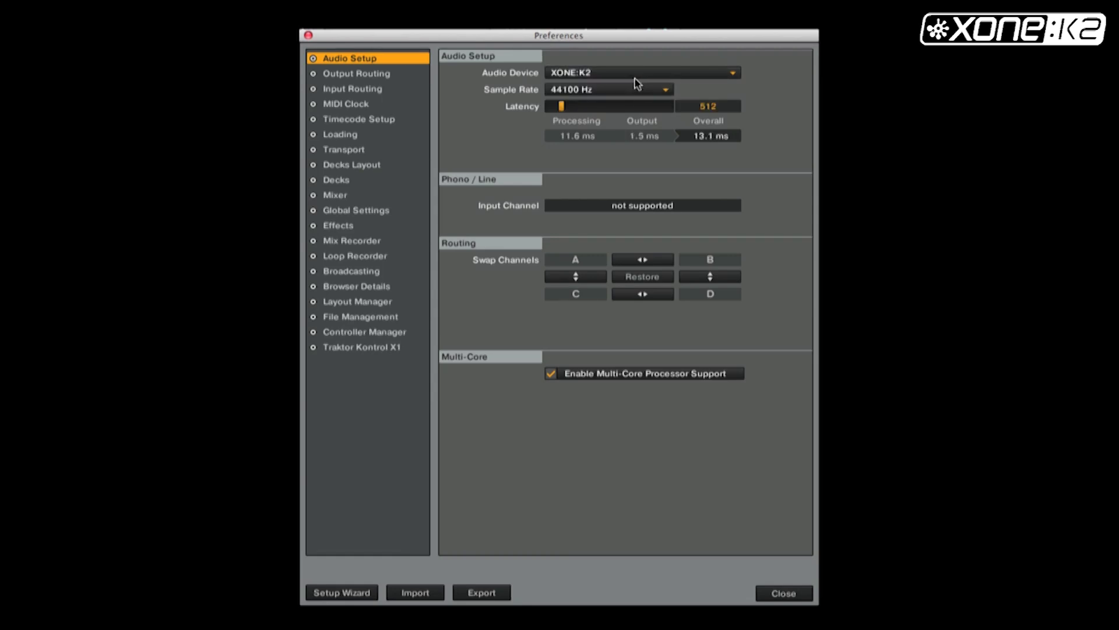
{"action": "left_click", "coordinate": [368, 74]}
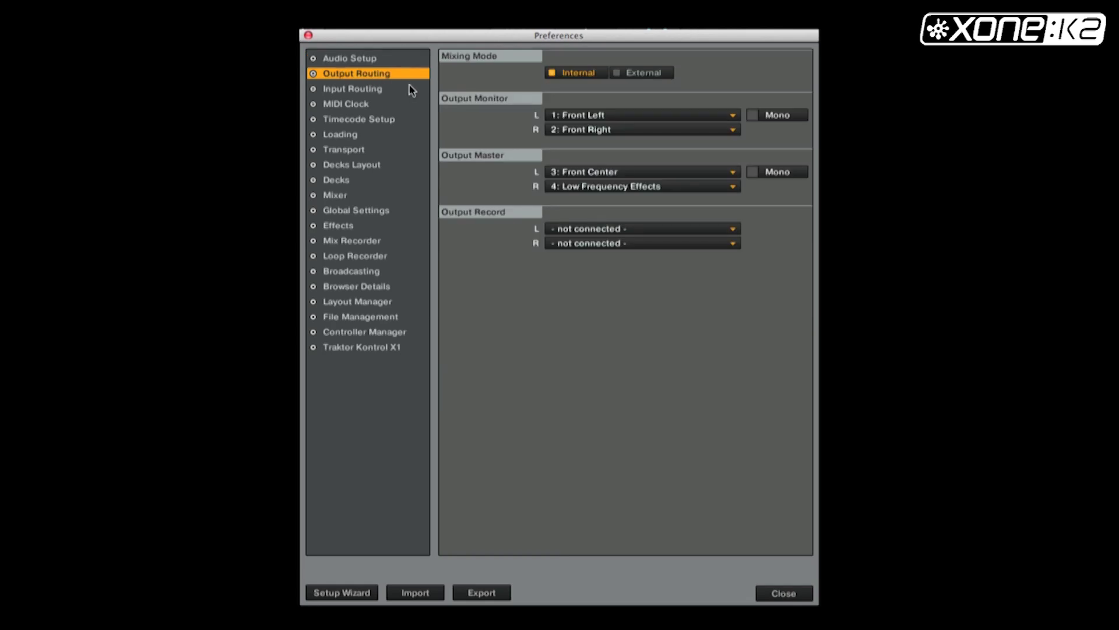
{"action": "left_click", "coordinate": [644, 73]}
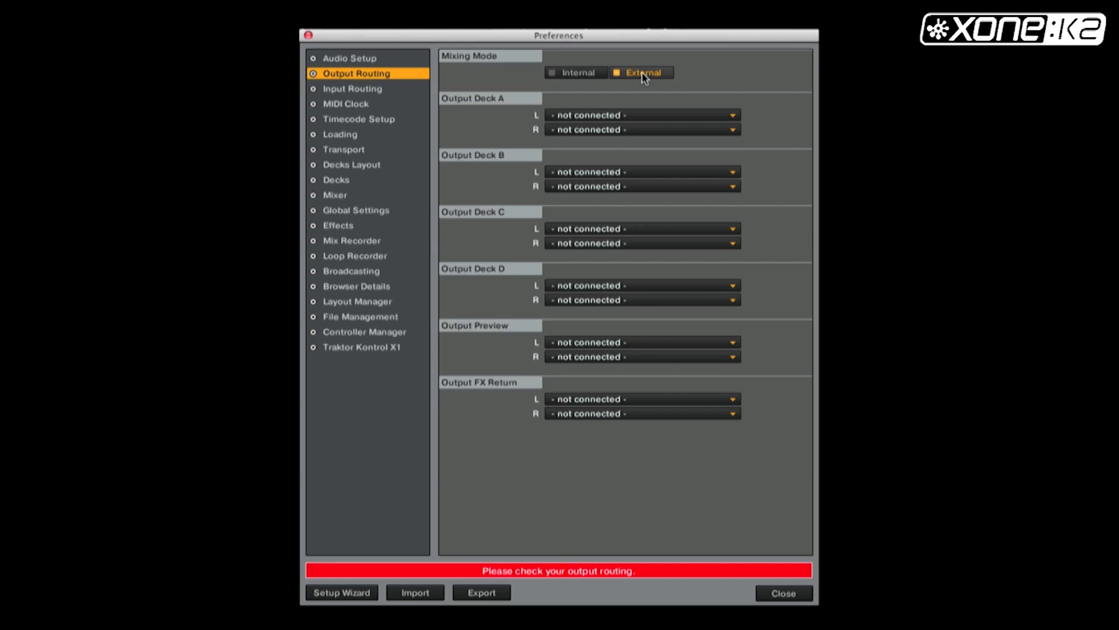
Route Deck A to Front Left/Right and Deck B to Front Center/Low Frequency Effects.
{"action": "left_click", "coordinate": [624, 116]}
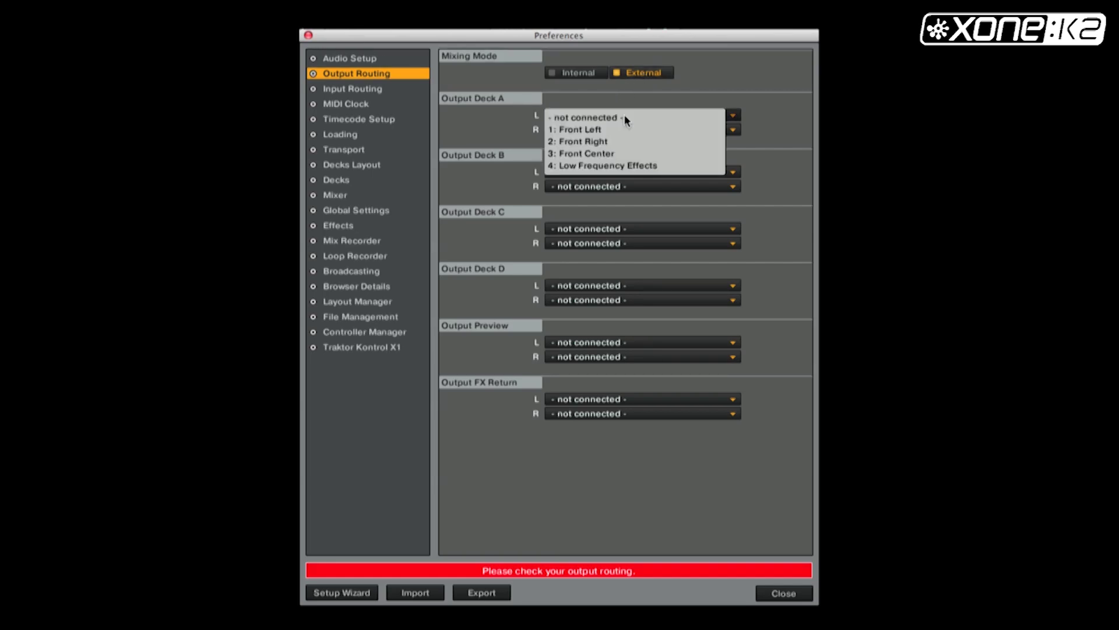
{"action": "left_click", "coordinate": [614, 130]}
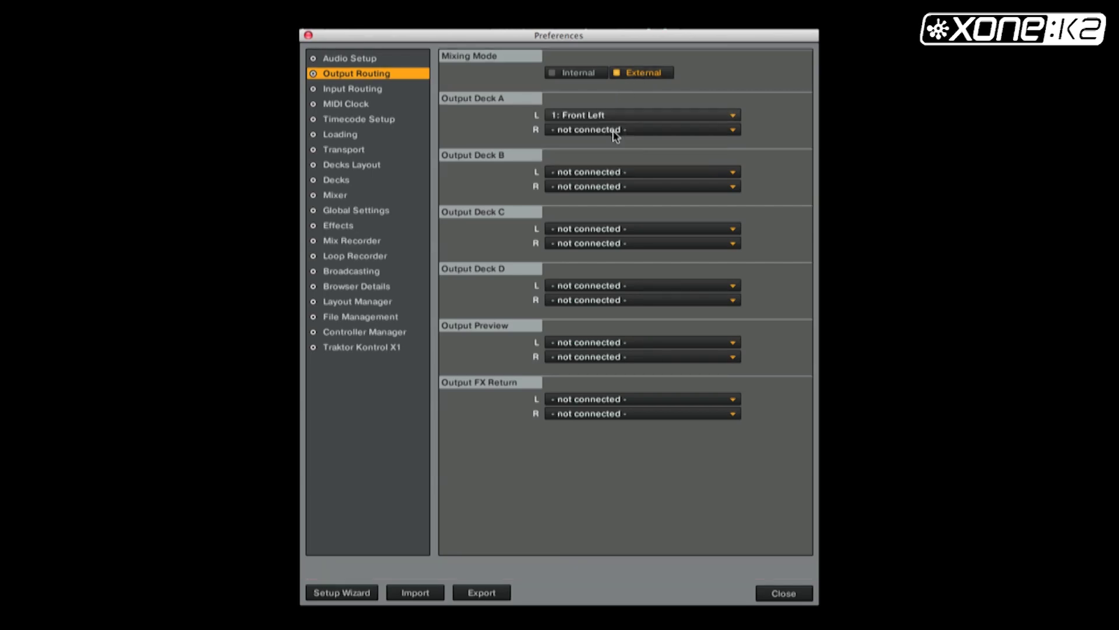
{"action": "left_click", "coordinate": [613, 130]}
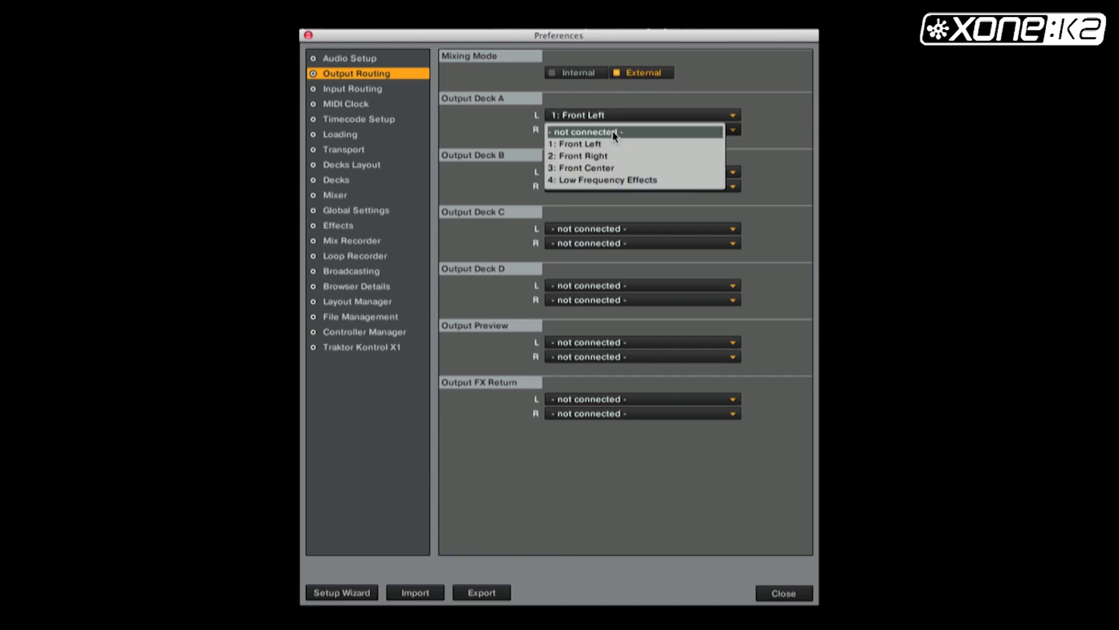
{"action": "left_click", "coordinate": [603, 160]}
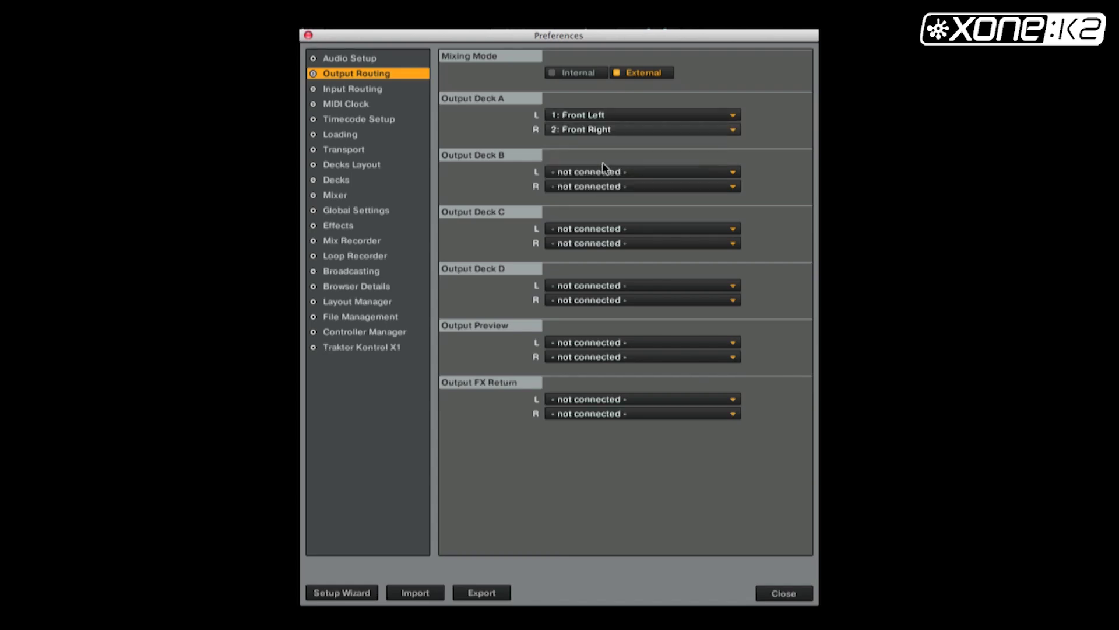
{"action": "left_click", "coordinate": [603, 172]}
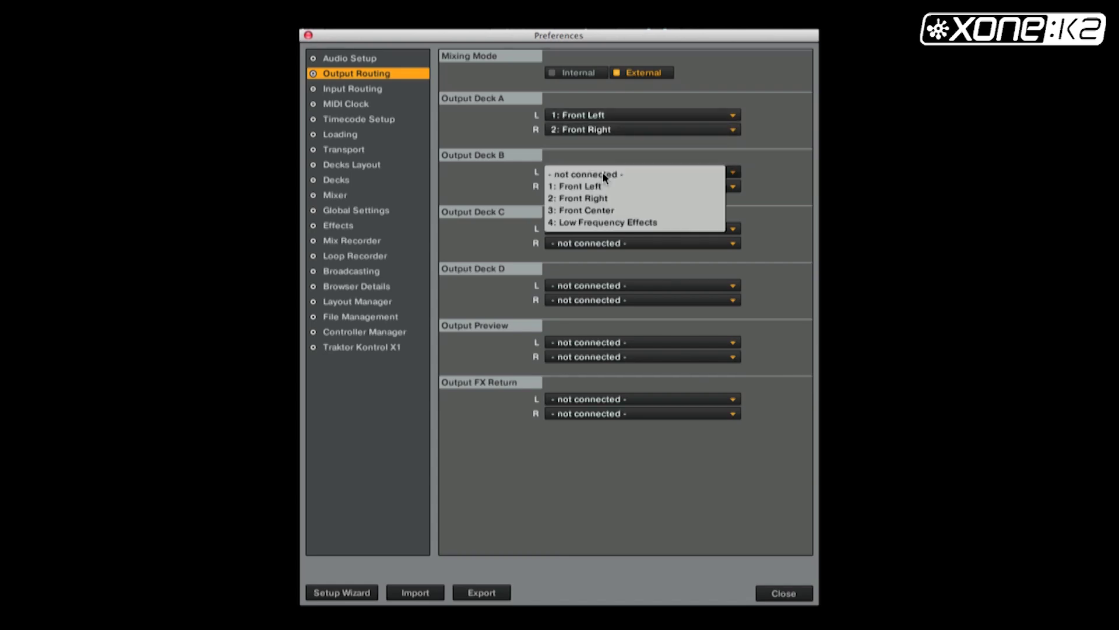
{"action": "left_click", "coordinate": [600, 212]}
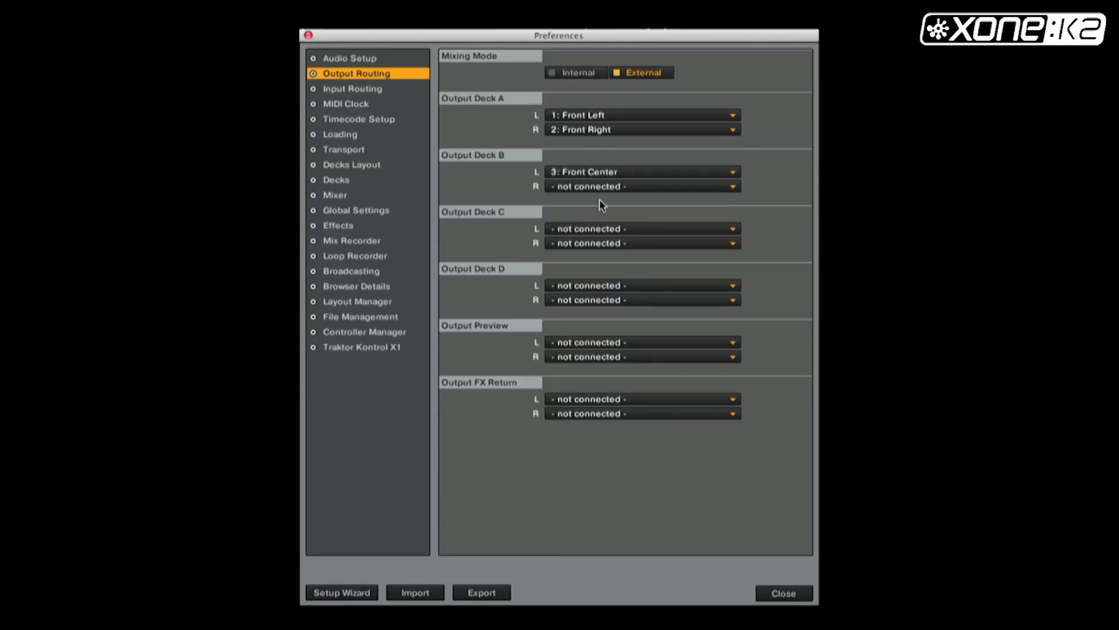
{"action": "left_click", "coordinate": [600, 186]}
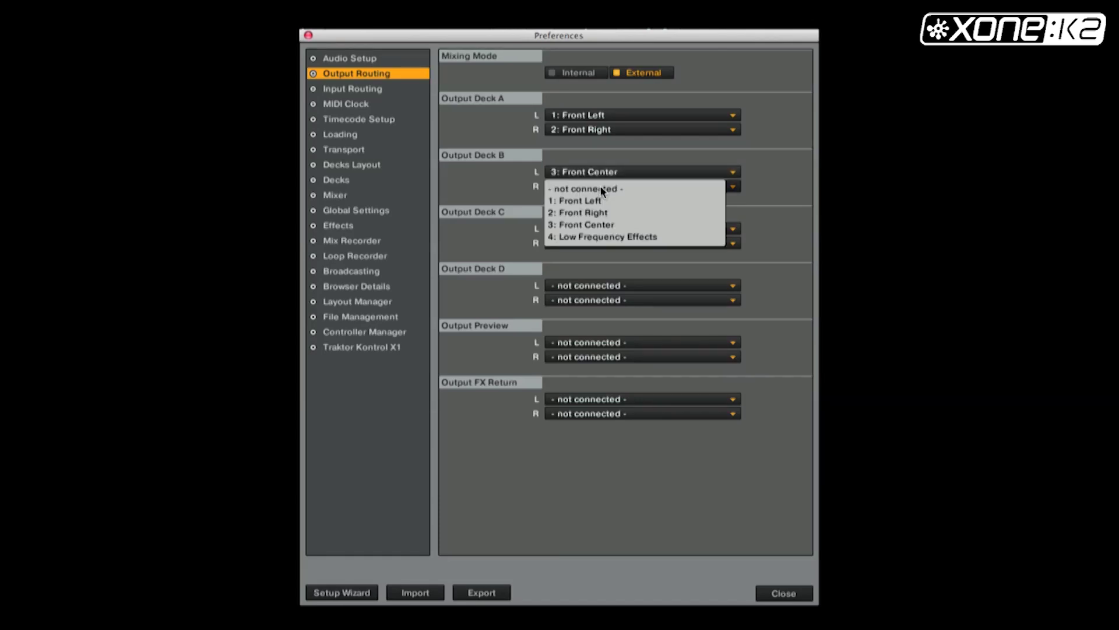
{"action": "left_click", "coordinate": [604, 238]}
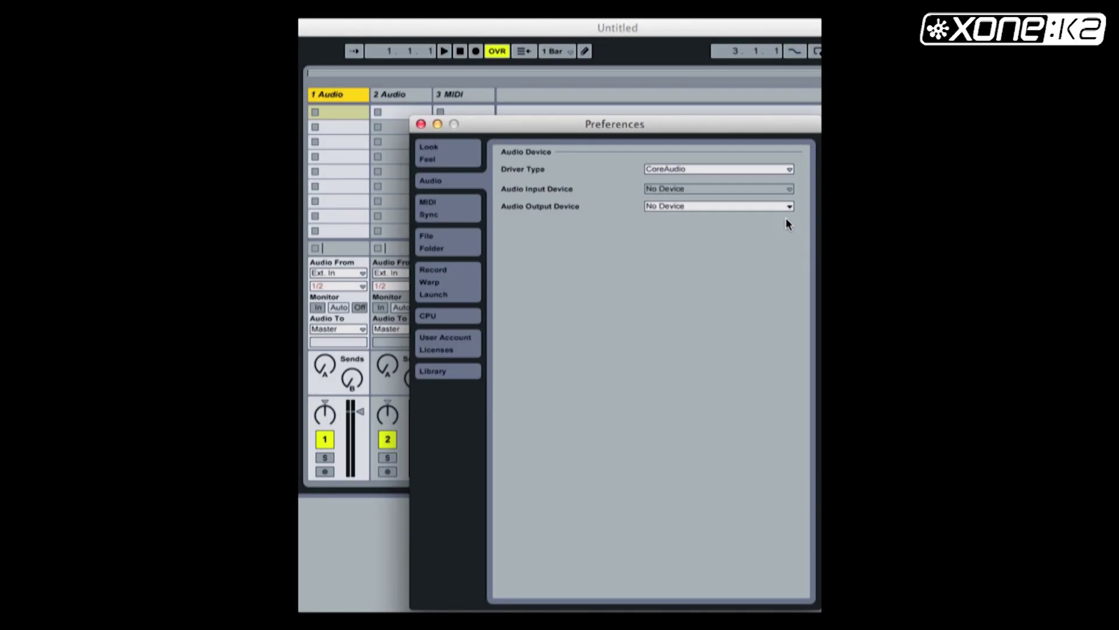
Set Live's audio output device to XONE:K2, enable the 3/4 stereo pair, and close Preferences.
{"action": "left_click", "coordinate": [790, 209]}
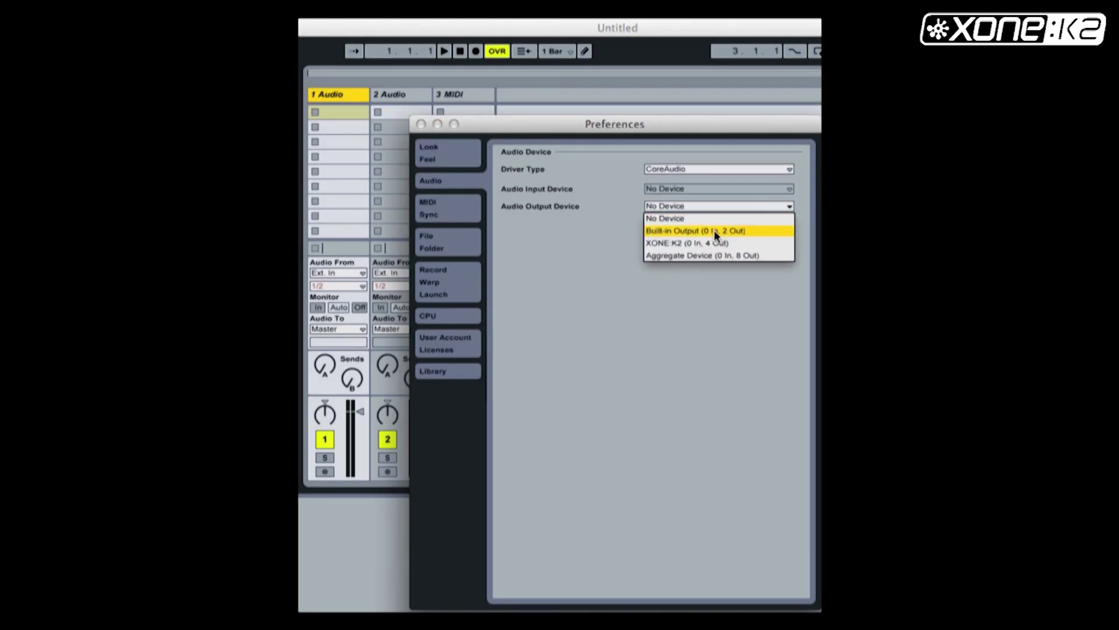
{"action": "left_click", "coordinate": [700, 243]}
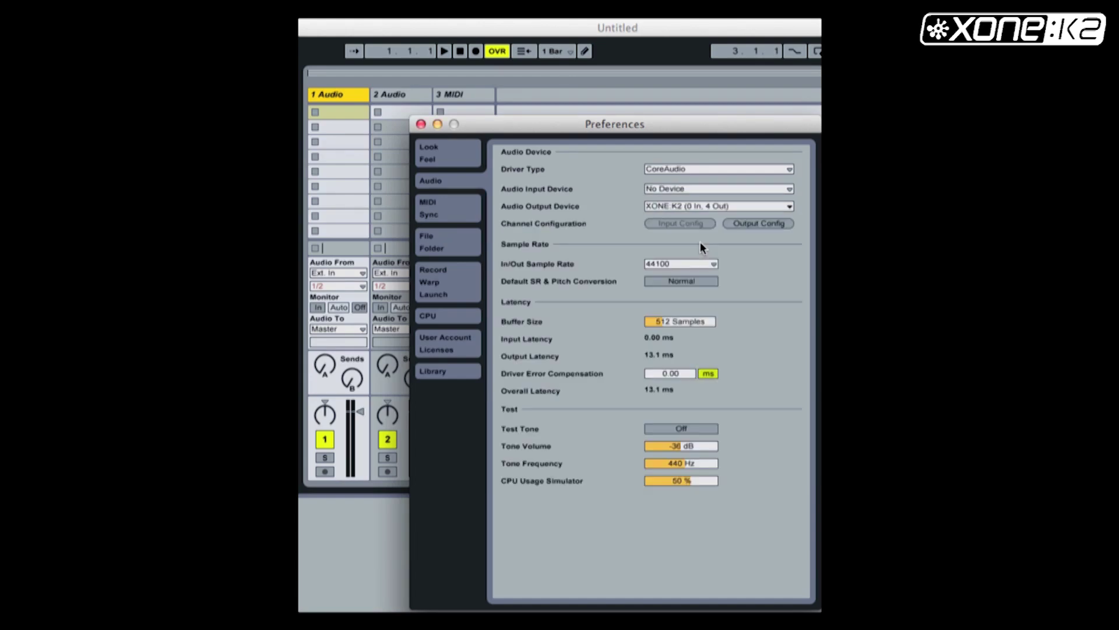
{"action": "left_click", "coordinate": [756, 226]}
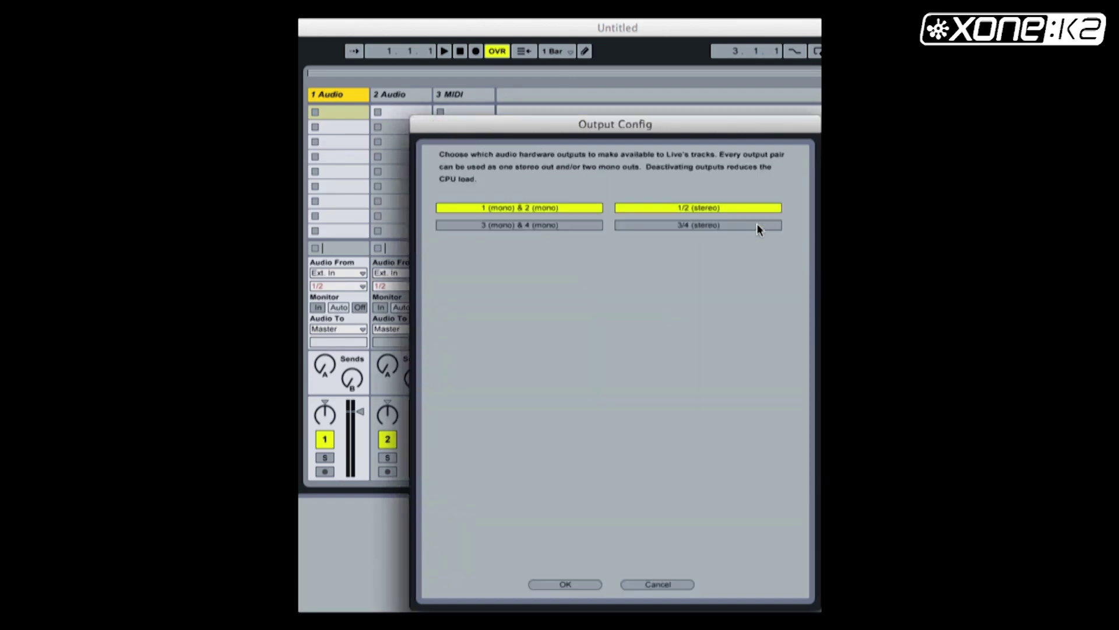
{"action": "left_click", "coordinate": [703, 227]}
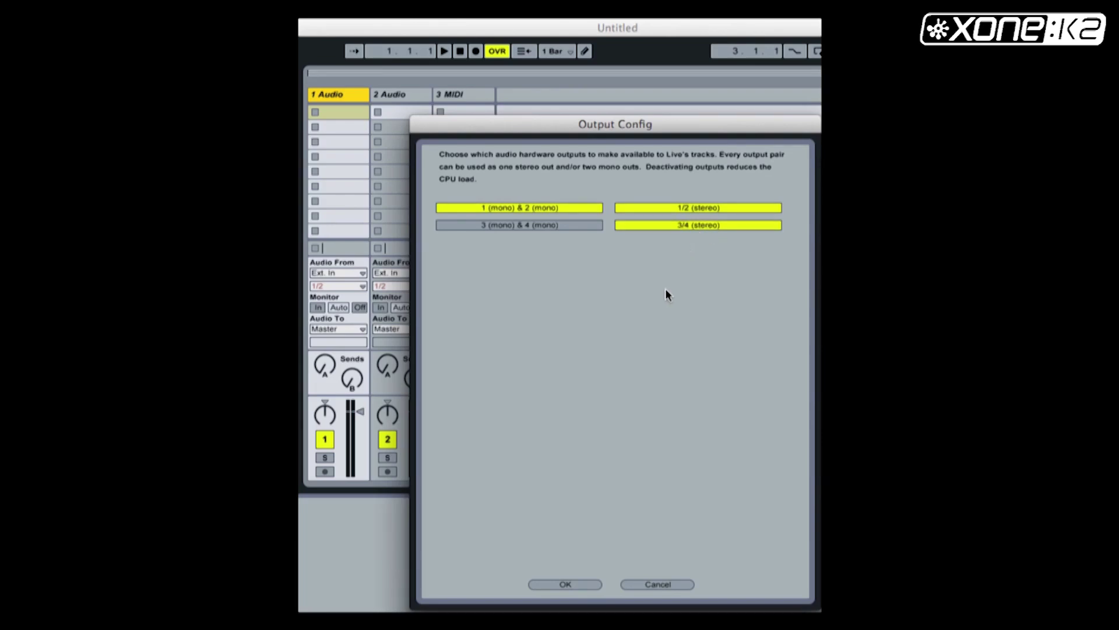
{"action": "left_click", "coordinate": [566, 584]}
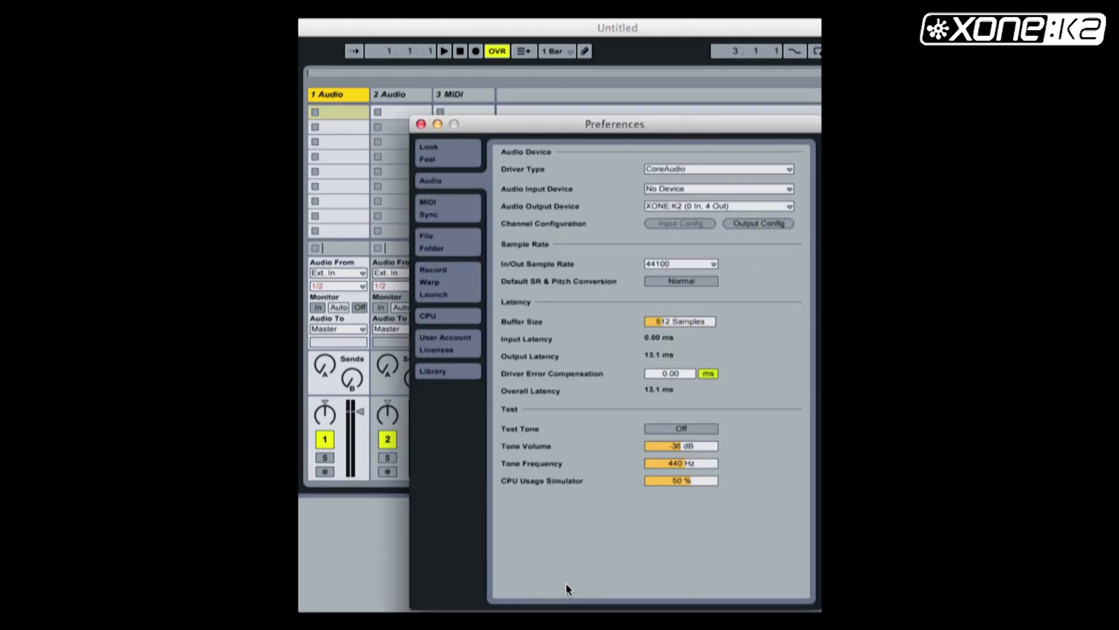
{"action": "left_click", "coordinate": [421, 125]}
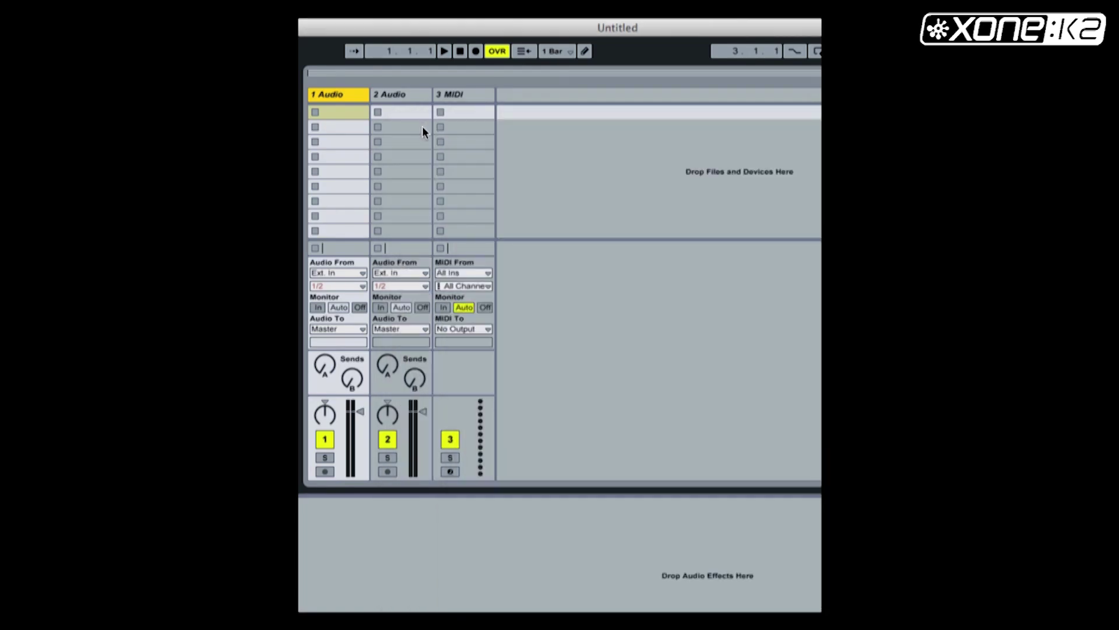
Route track 1 to Ext. Out 1/2 and track 2 to Ext. Out 3/4.
{"action": "left_click", "coordinate": [346, 329]}
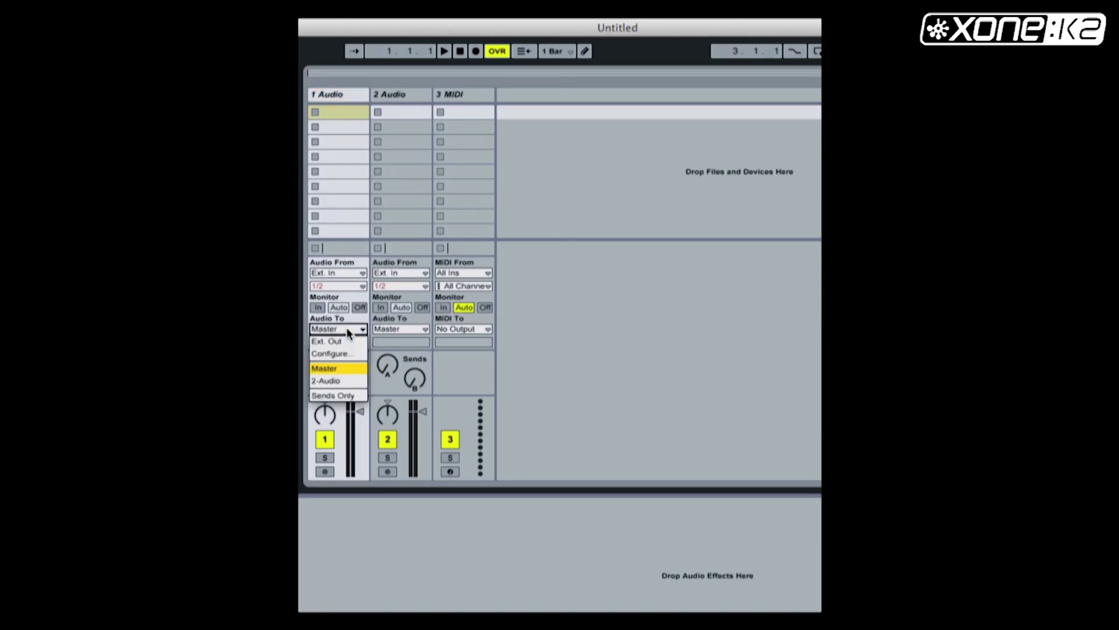
{"action": "left_click", "coordinate": [344, 339]}
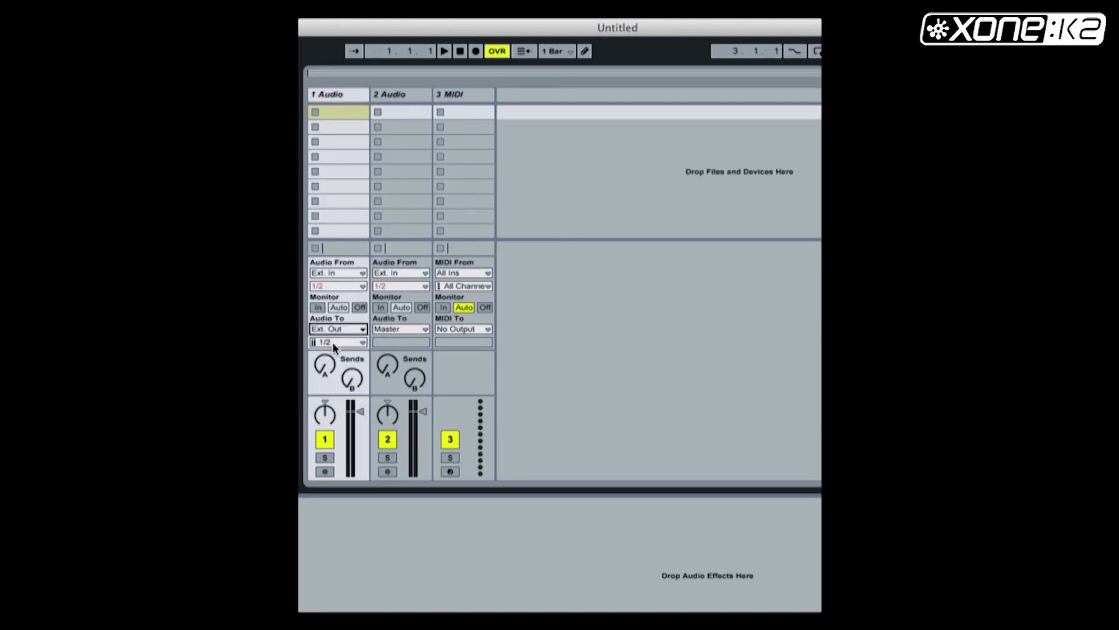
{"action": "left_click", "coordinate": [407, 330]}
{"action": "left_click", "coordinate": [405, 340]}
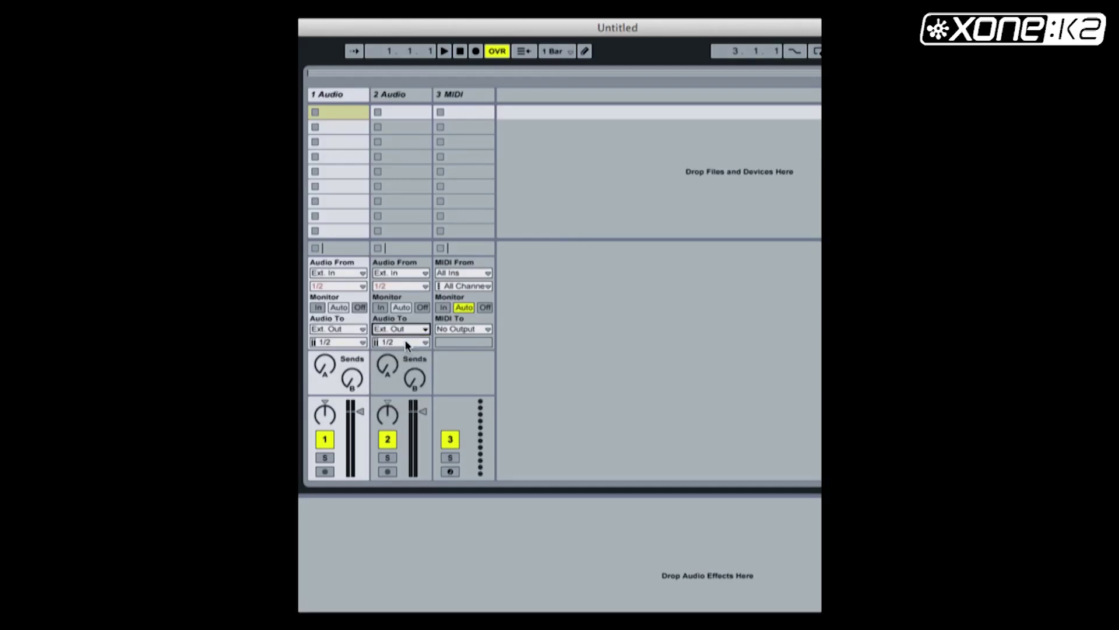
{"action": "left_click", "coordinate": [406, 342]}
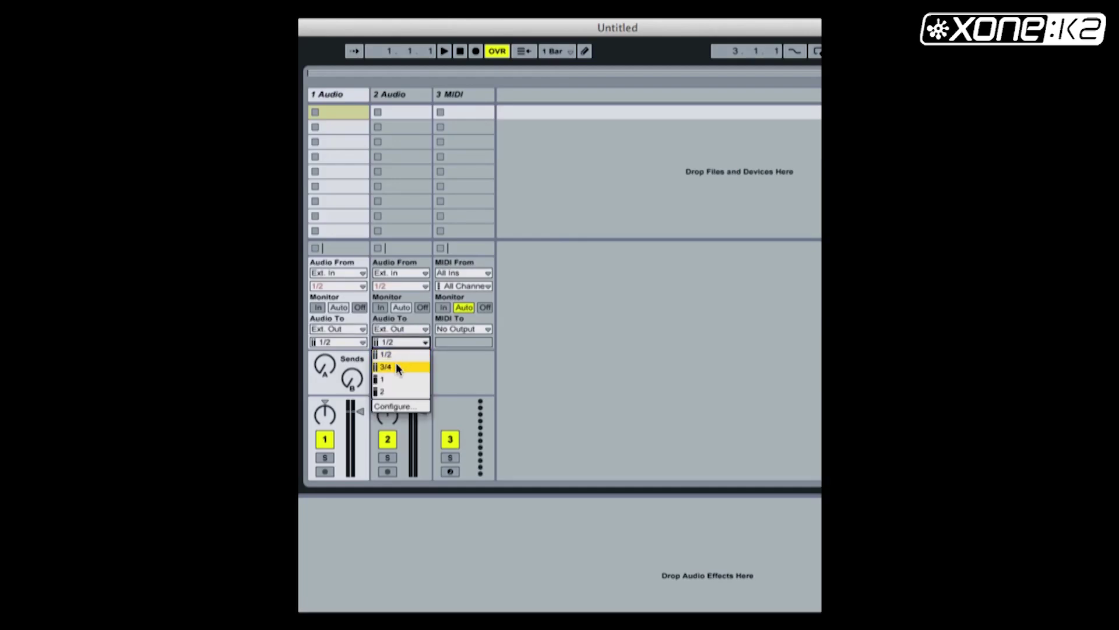
{"action": "left_click", "coordinate": [397, 364]}
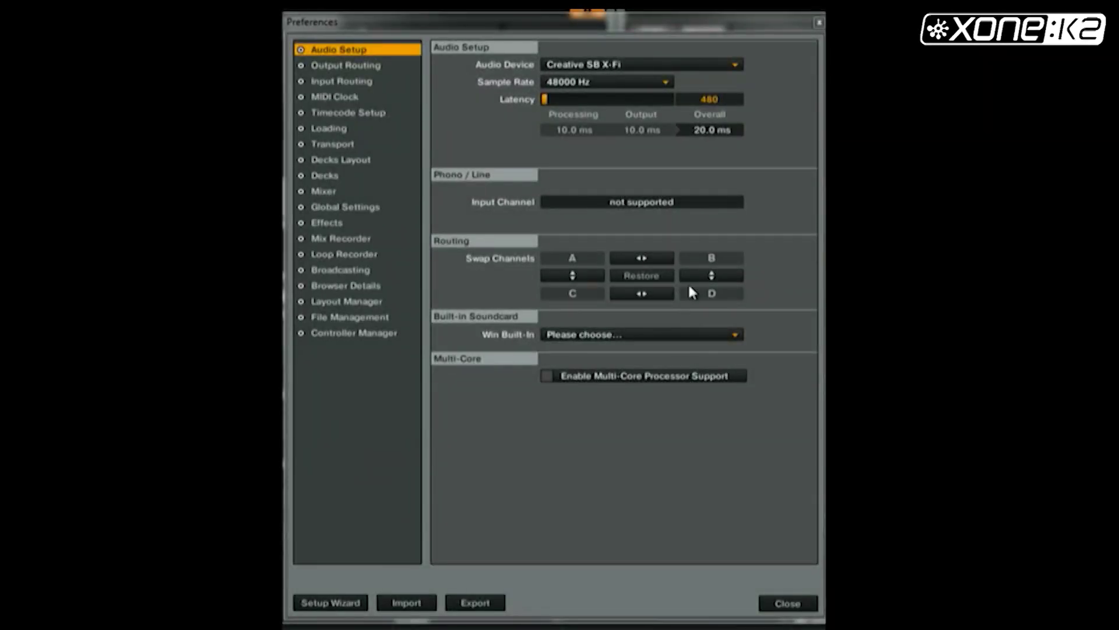
Select the XONE:K2 USB ASIO driver in Traktor and switch output routing to External mixing.
{"action": "left_click", "coordinate": [734, 64]}
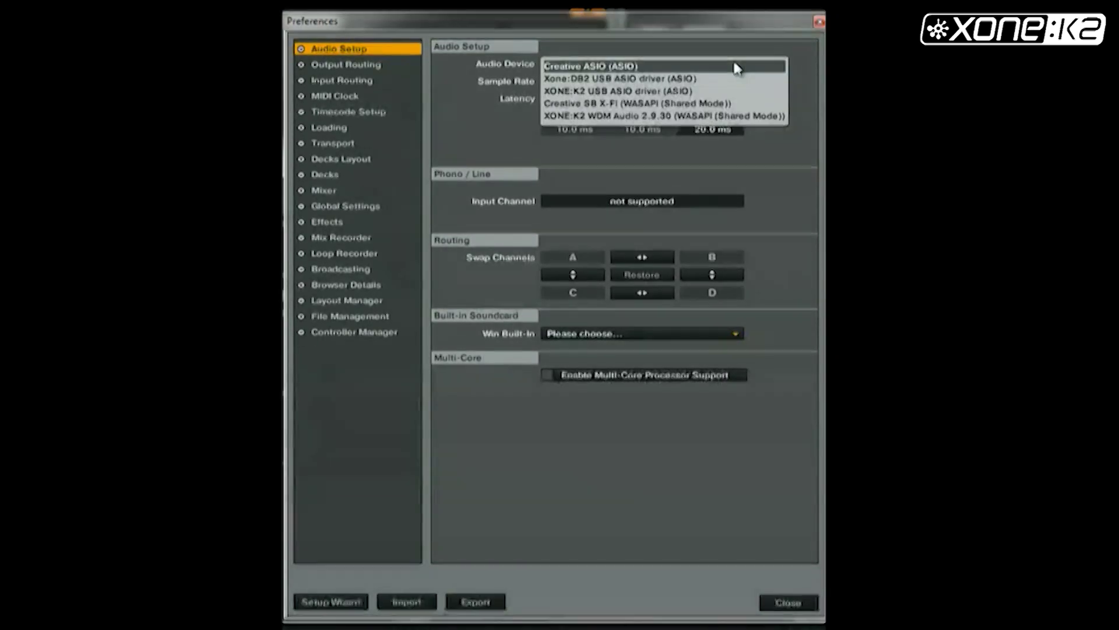
{"action": "left_click", "coordinate": [642, 92]}
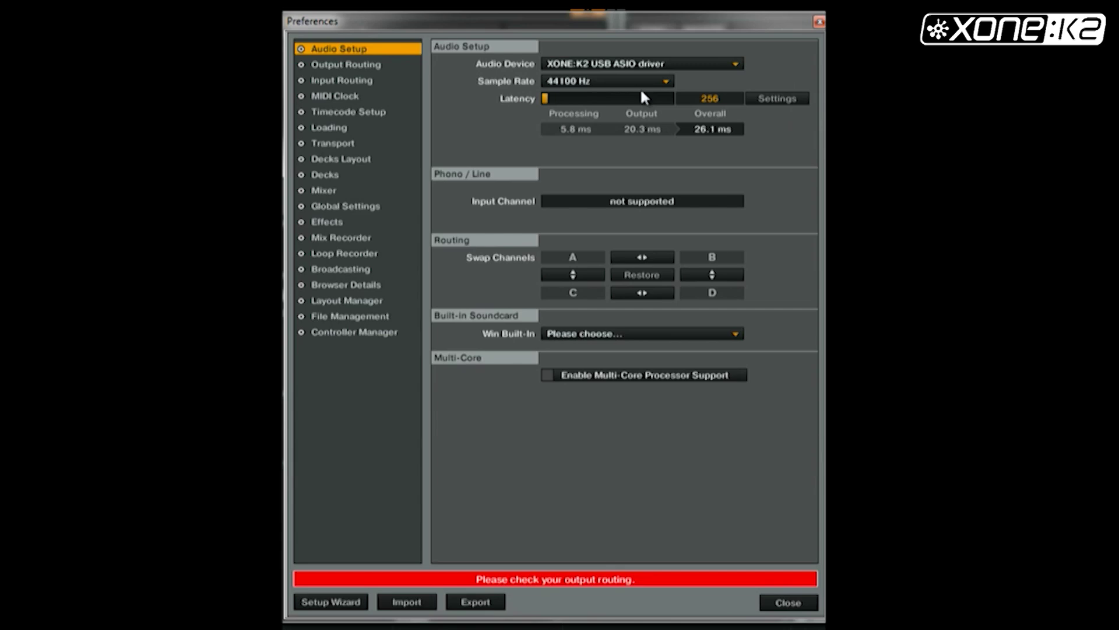
{"action": "left_click", "coordinate": [357, 66]}
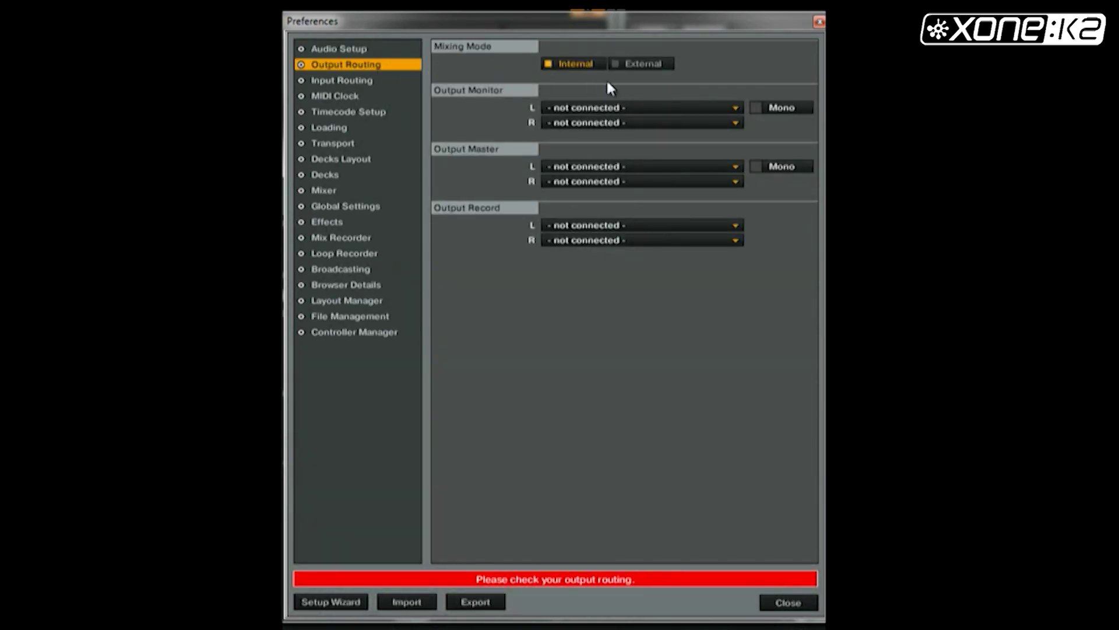
{"action": "left_click", "coordinate": [645, 65]}
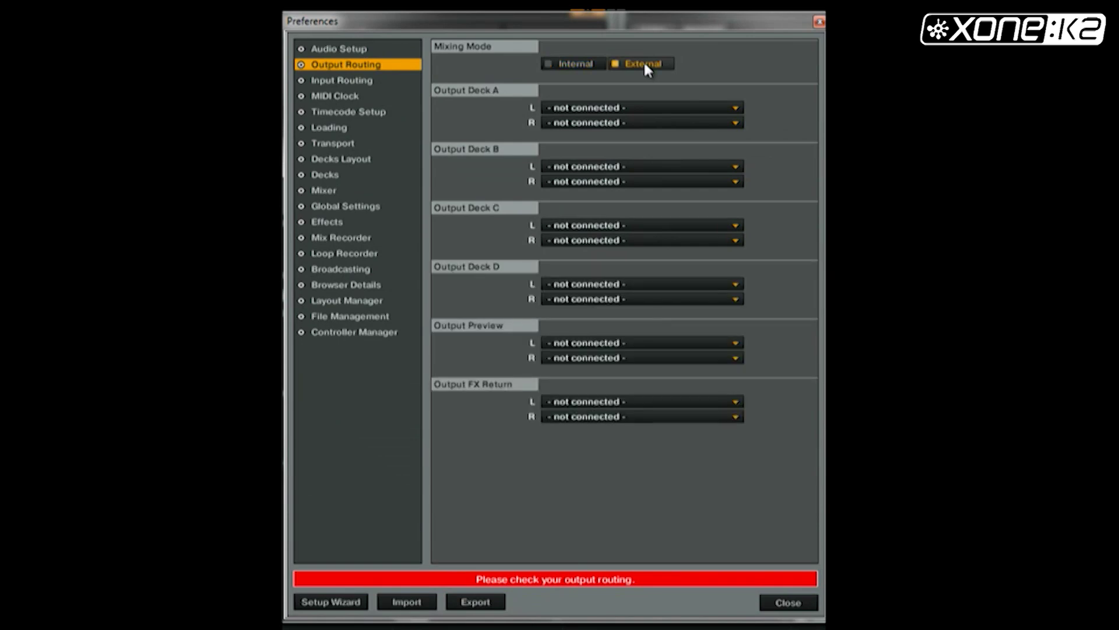
Route Deck A to Out 1/Out 2 and Deck B to Out 3/Out 4.
{"action": "left_click", "coordinate": [641, 107]}
{"action": "left_click", "coordinate": [635, 123]}
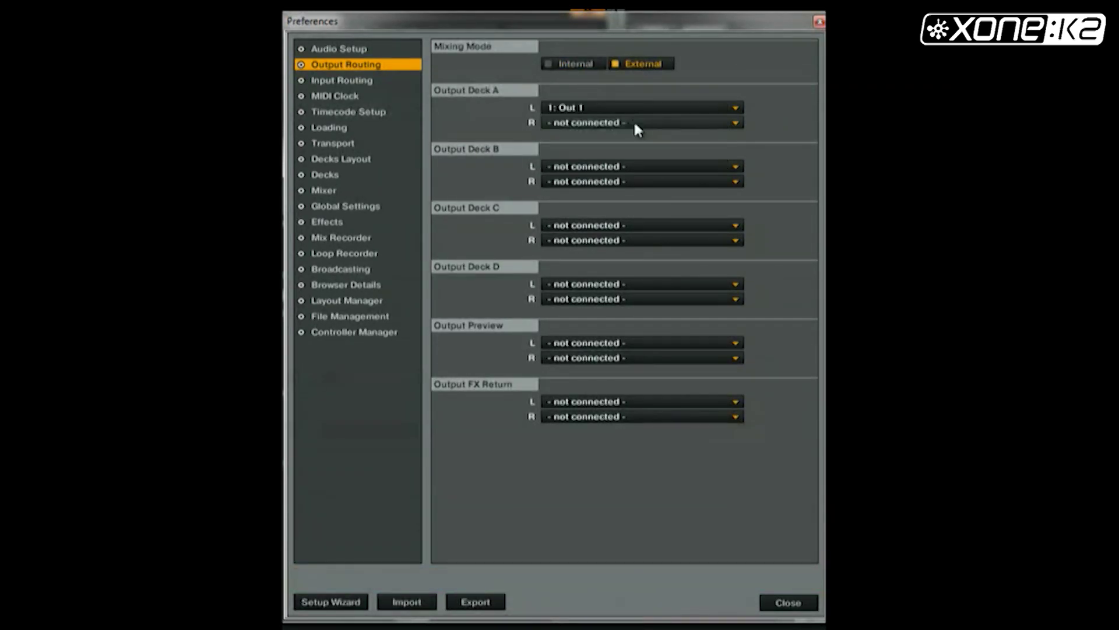
{"action": "left_click", "coordinate": [635, 122]}
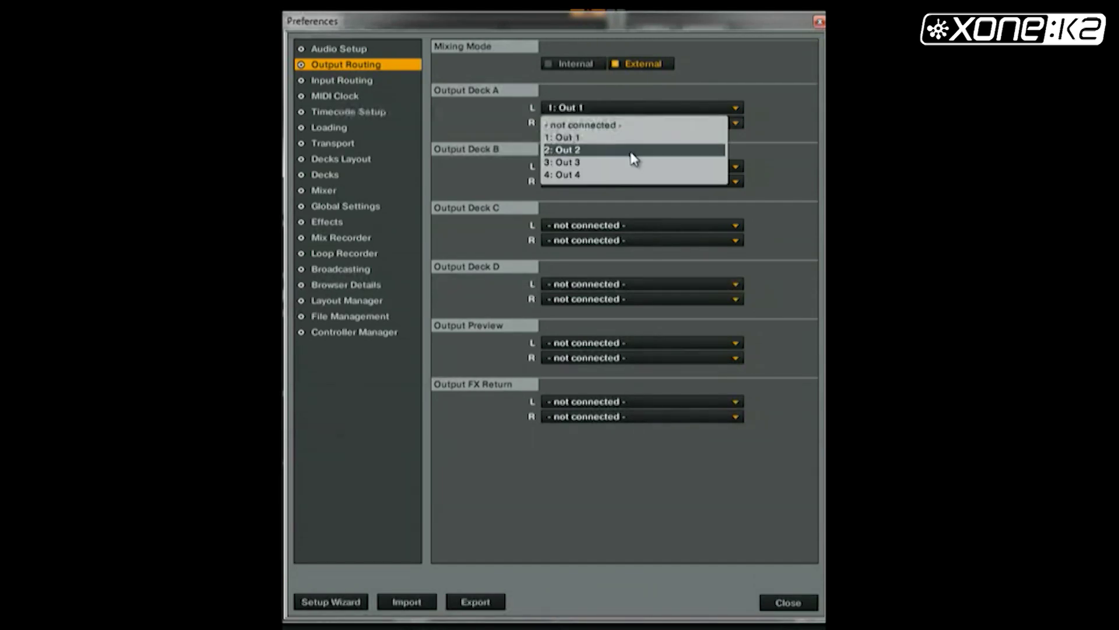
{"action": "left_click", "coordinate": [634, 151]}
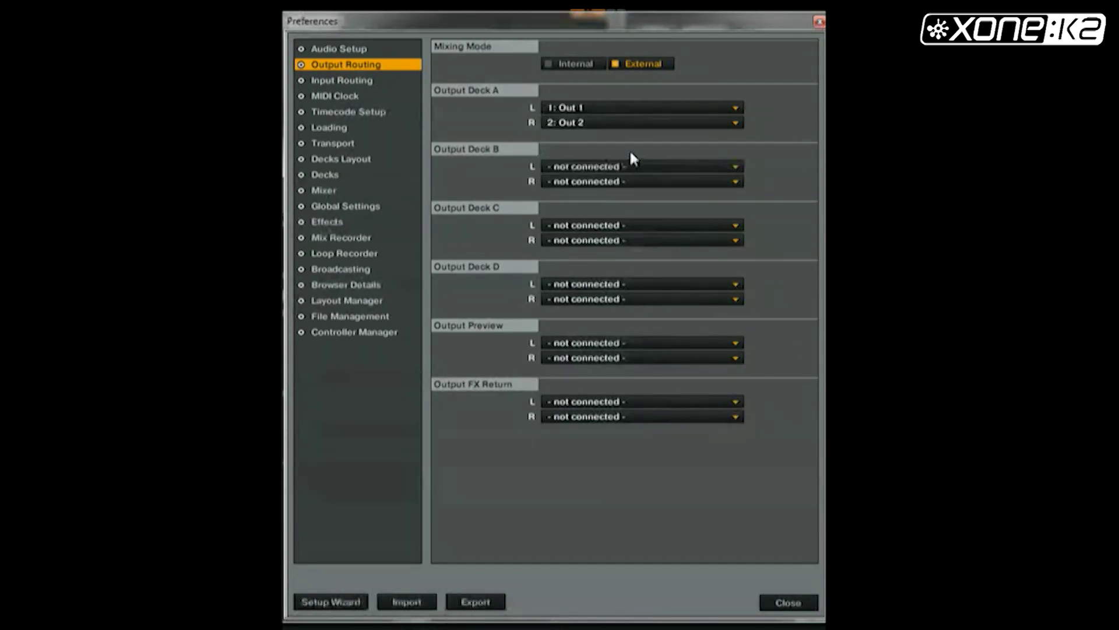
{"action": "left_click", "coordinate": [630, 167]}
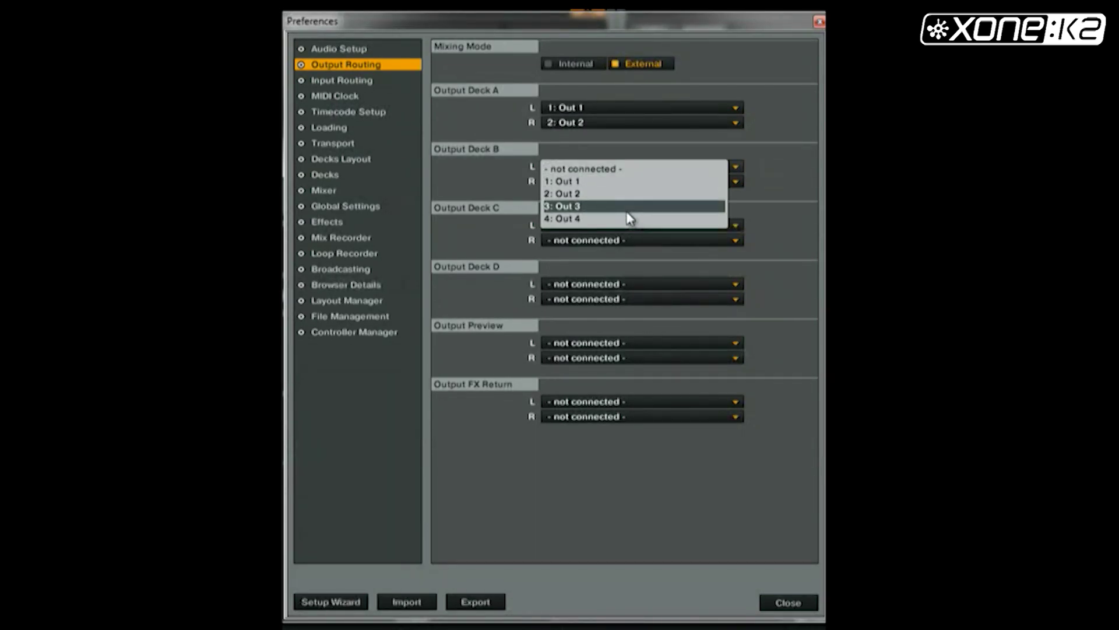
{"action": "left_click", "coordinate": [627, 209]}
{"action": "left_click", "coordinate": [628, 181]}
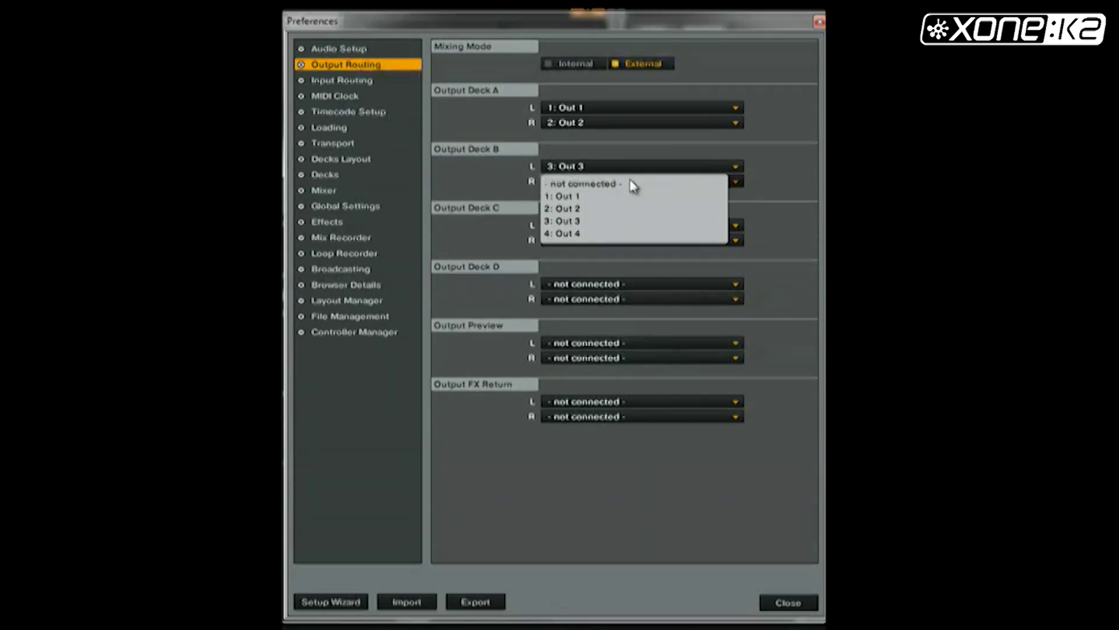
{"action": "left_click", "coordinate": [619, 234]}
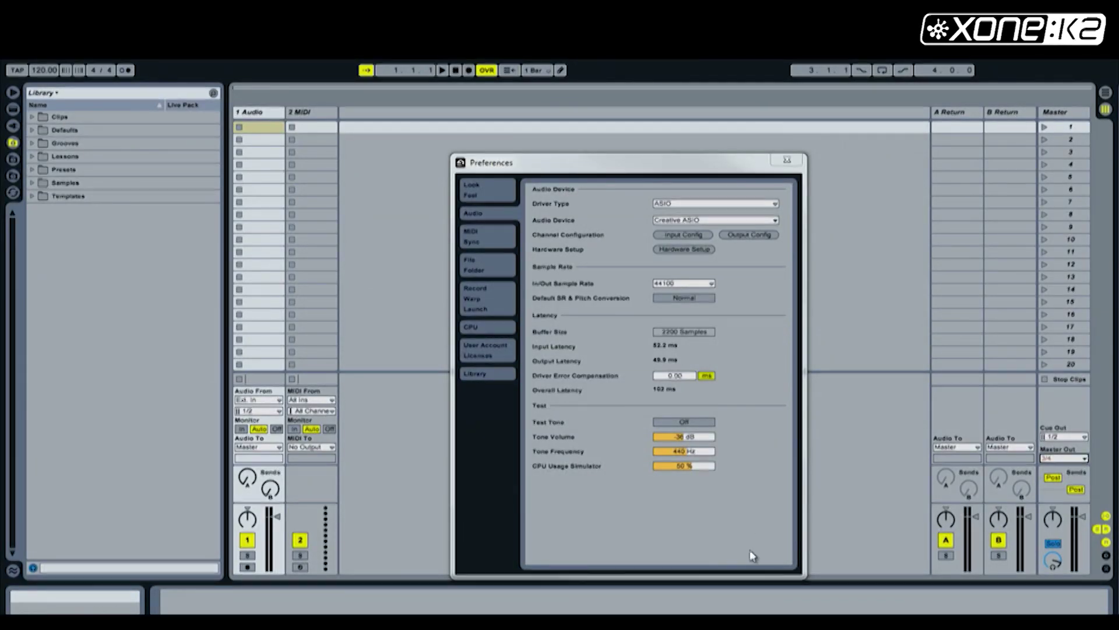
Choose the XONE:K2 USB ASIO driver as Live's audio device and confirm the 1/2 and 3/4 output pairs.
{"action": "left_click", "coordinate": [744, 221]}
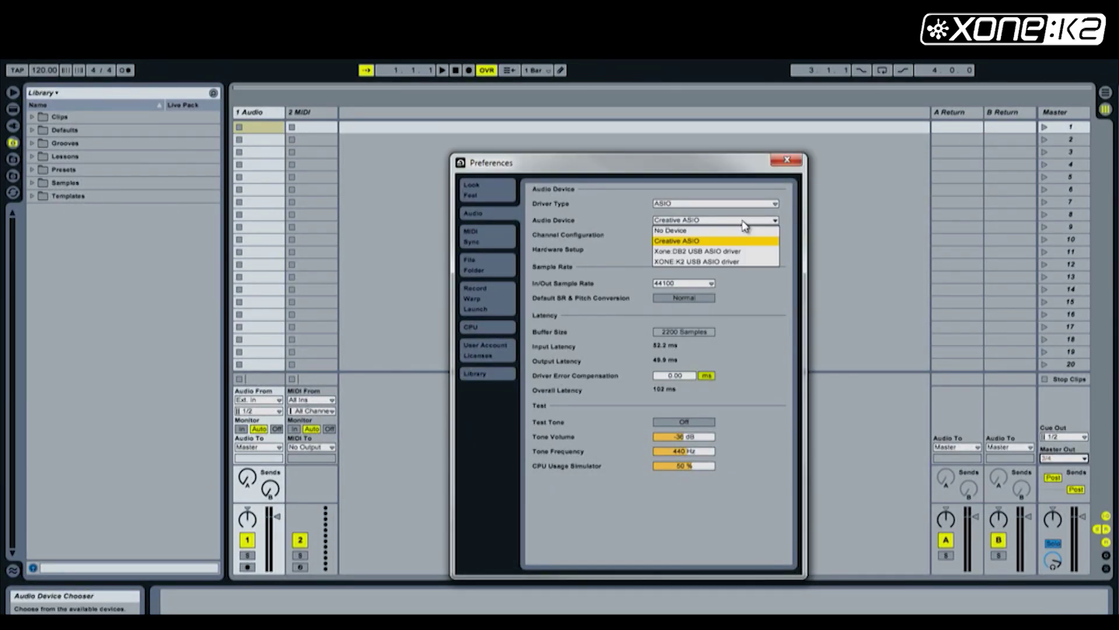
{"action": "left_click", "coordinate": [724, 263]}
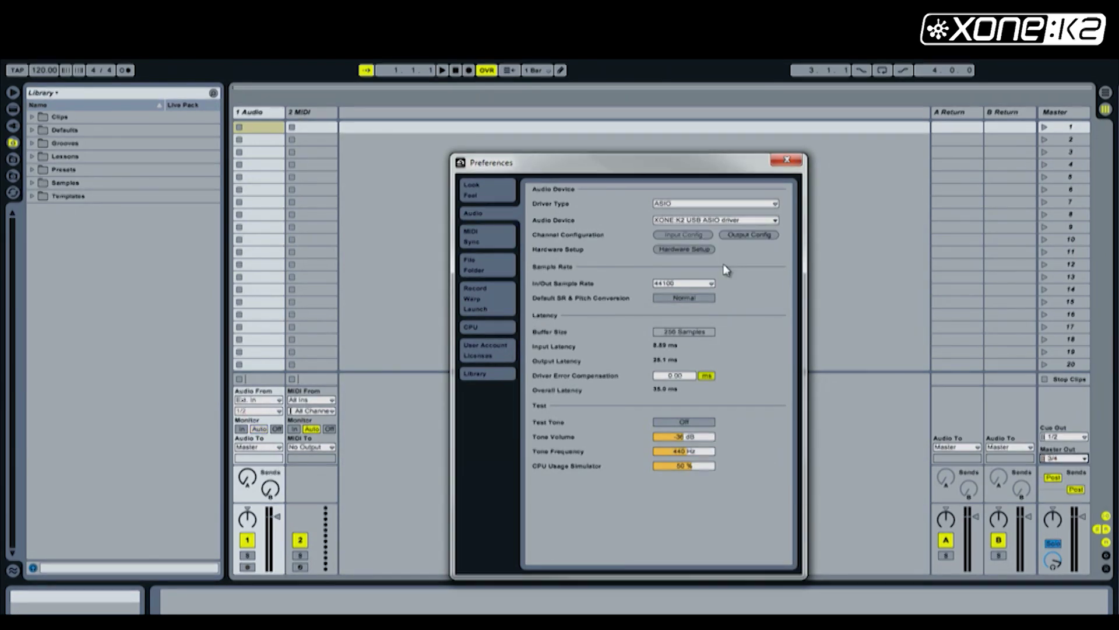
{"action": "left_click", "coordinate": [749, 235]}
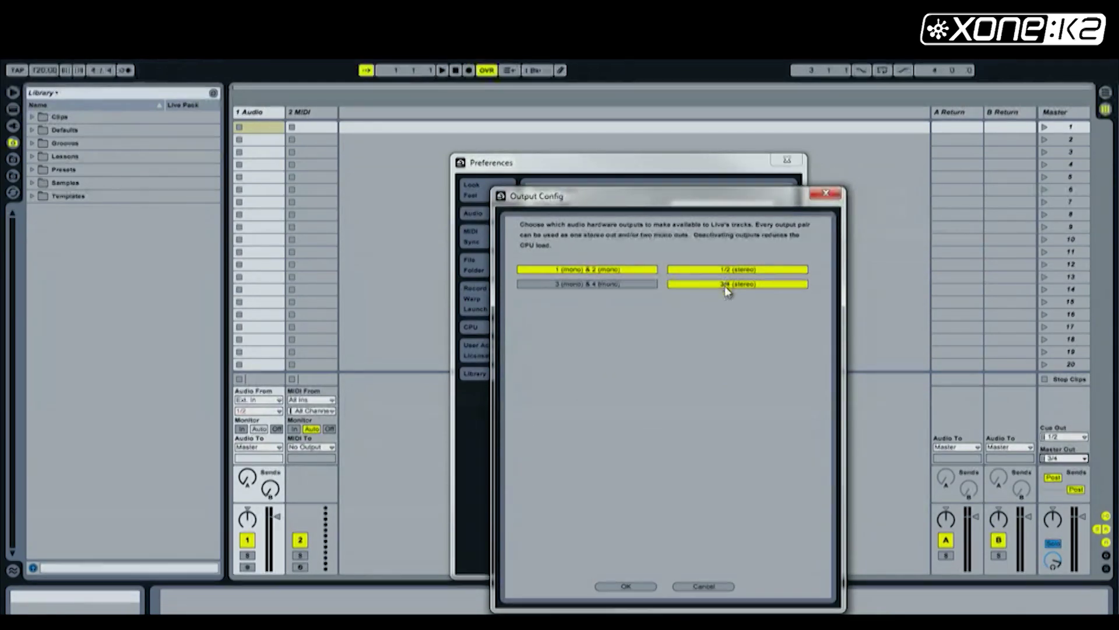
{"action": "left_click", "coordinate": [629, 588]}
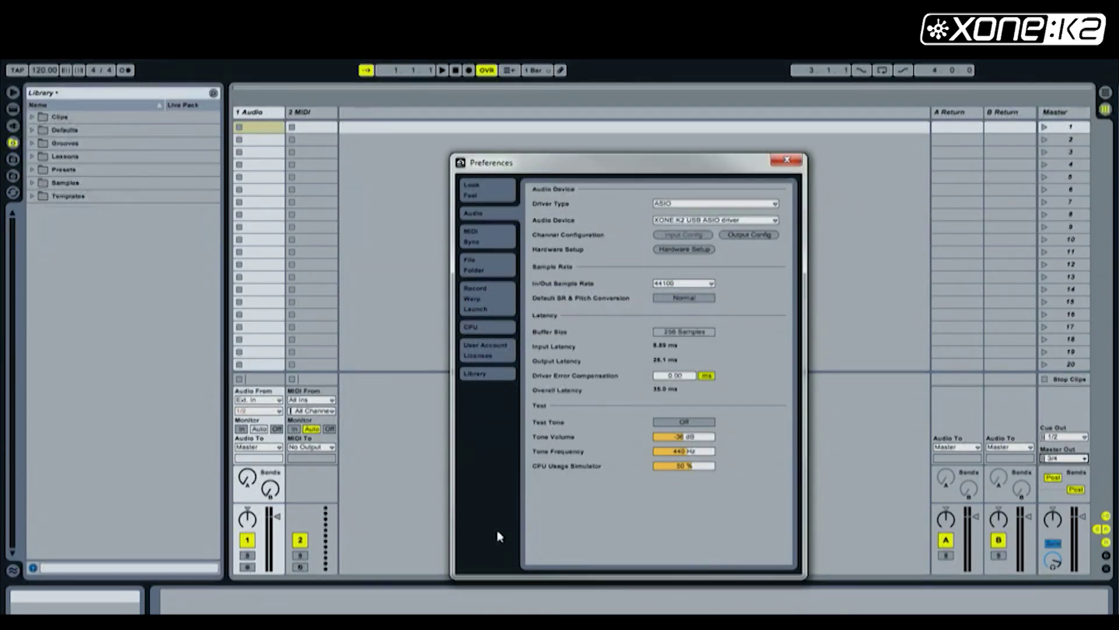
Route track 1 to Ext. Out 1/2 and insert a new audio track with Ctrl+T.
{"action": "left_click", "coordinate": [270, 450]}
{"action": "left_click", "coordinate": [271, 463]}
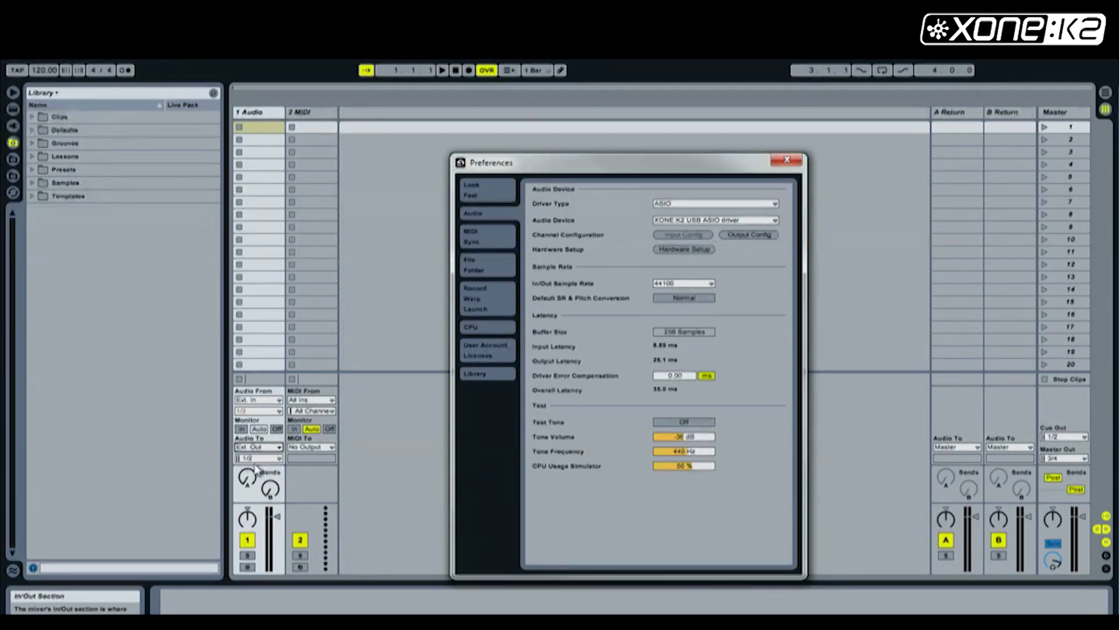
{"action": "left_click", "coordinate": [250, 119]}
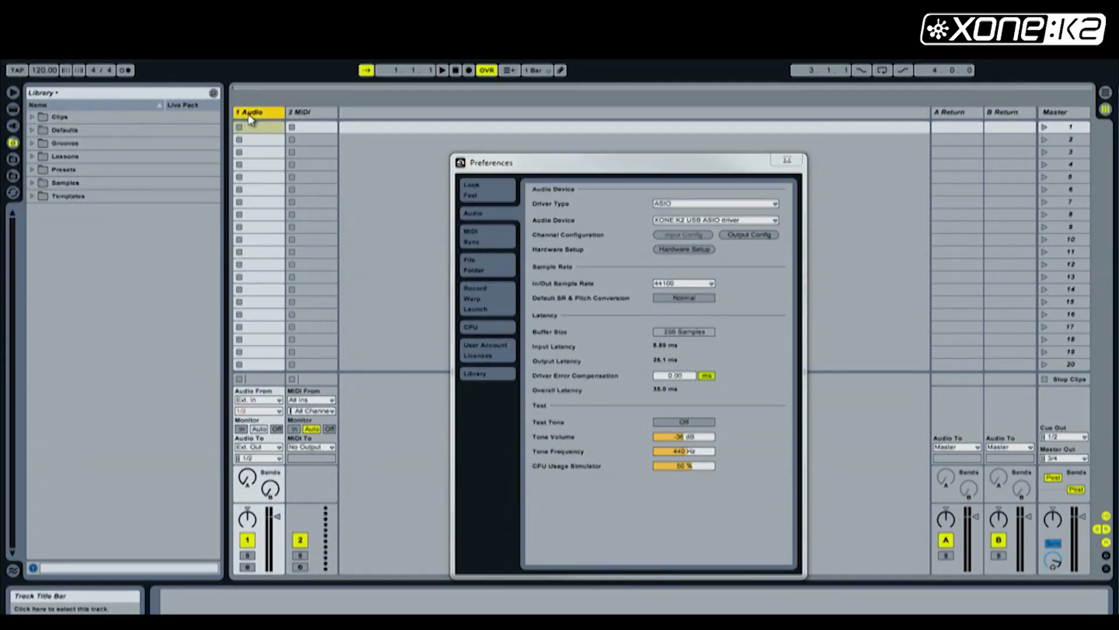
{"action": "key", "text": "ctrl+t"}
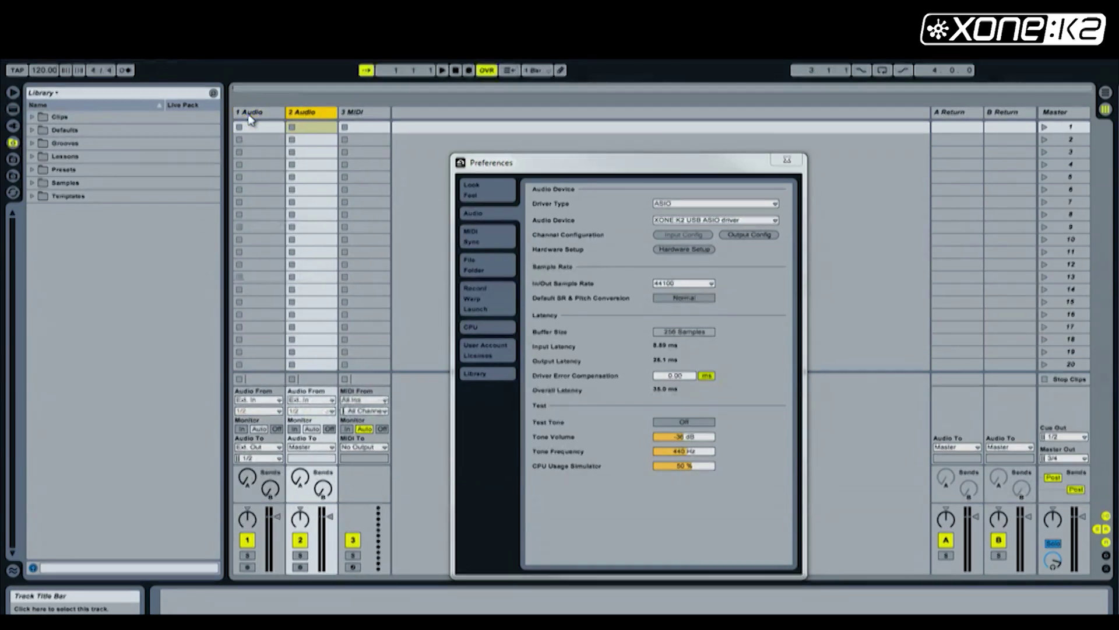
Route the new track 2 to Ext. Out 3/4.
{"action": "left_click", "coordinate": [329, 449]}
{"action": "left_click", "coordinate": [328, 458]}
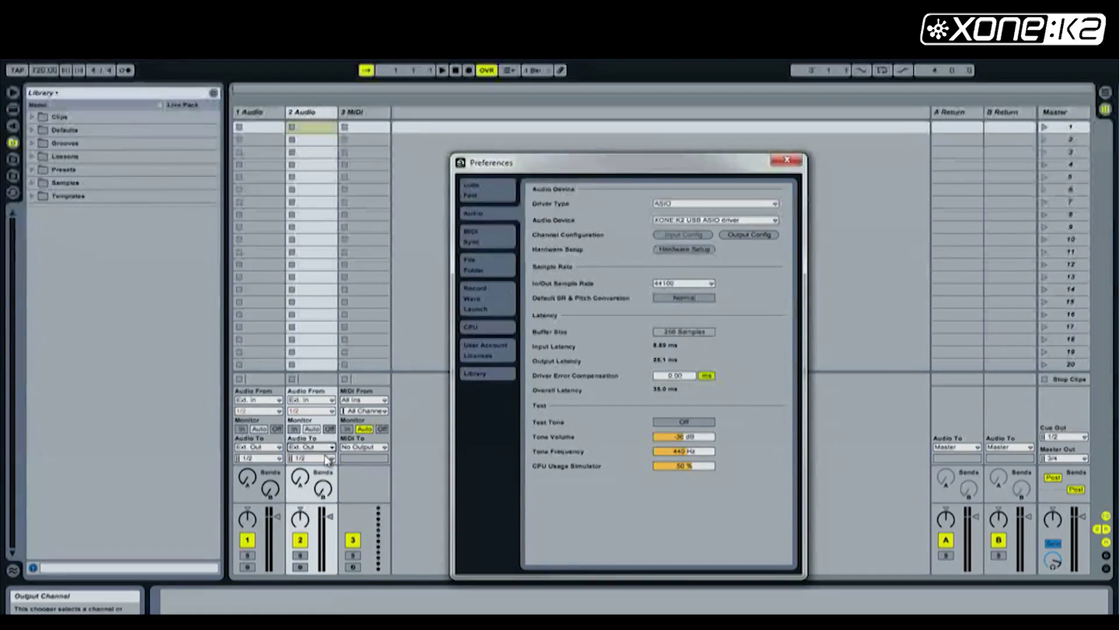
{"action": "left_click", "coordinate": [327, 458]}
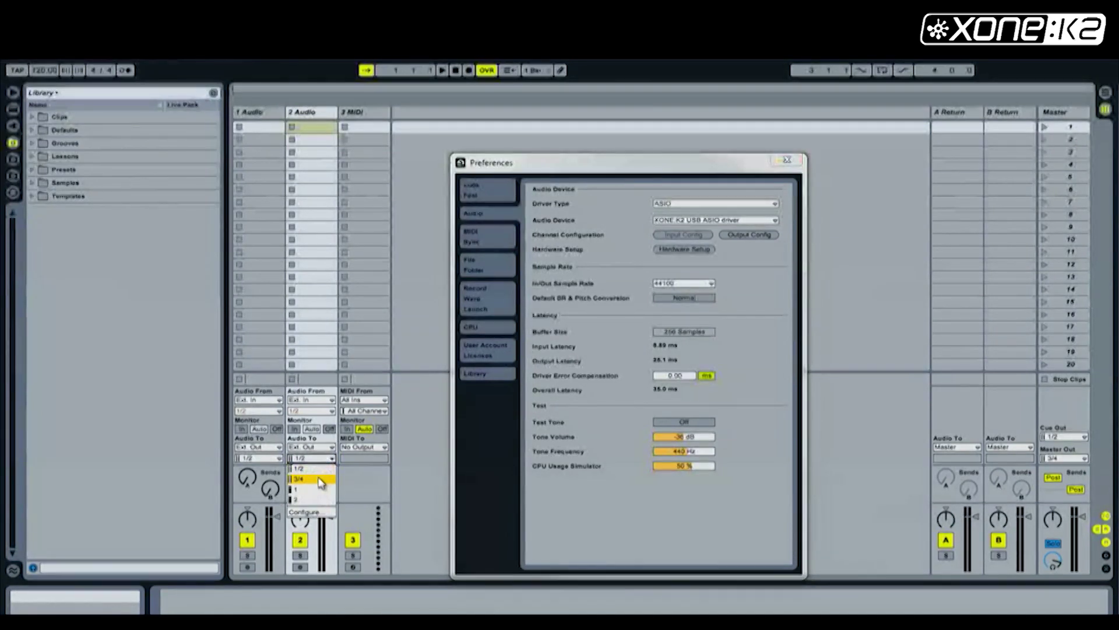
{"action": "left_click", "coordinate": [320, 480]}
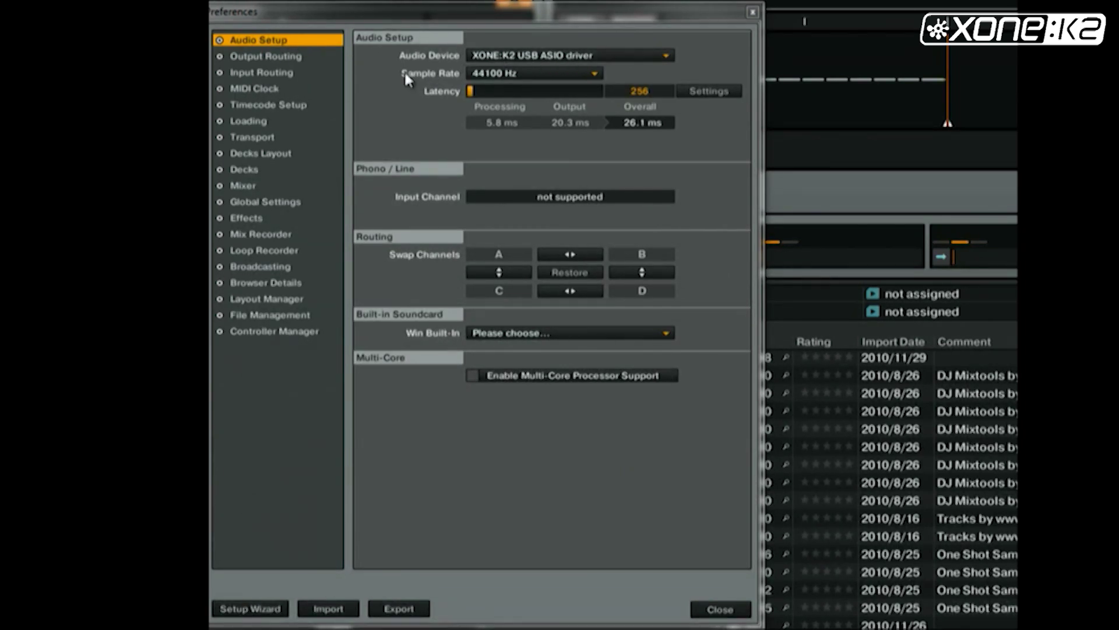
Import K2 X1 Emulator V1.0.tsi from Desktop > K2 X1 Emulator CDROM in the Controller Manager.
{"action": "left_click", "coordinate": [262, 331]}
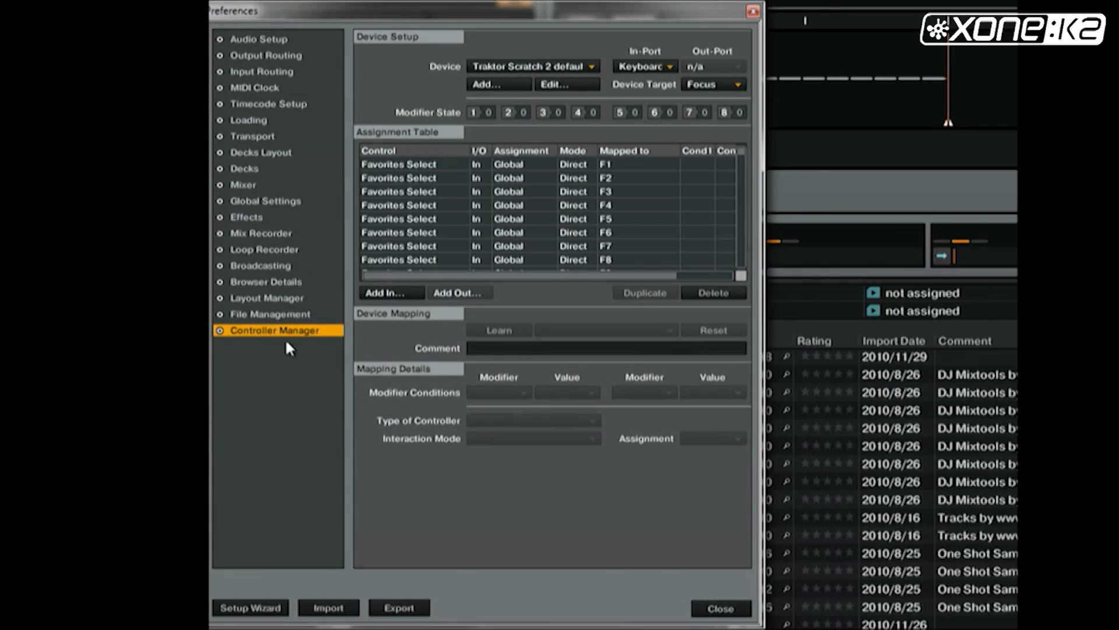
{"action": "left_click", "coordinate": [341, 614]}
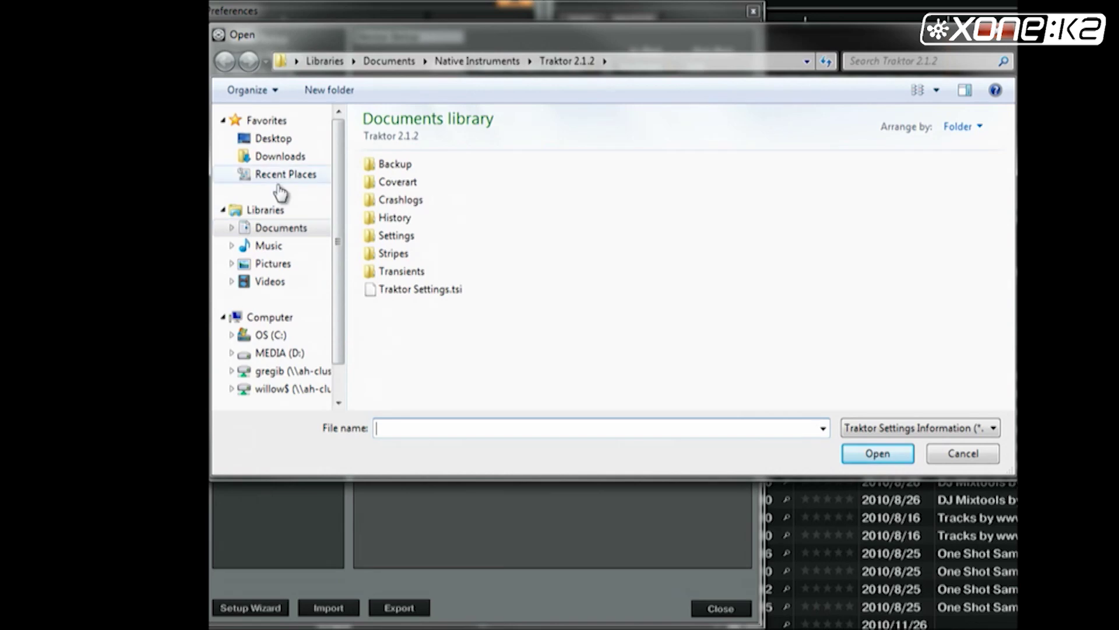
{"action": "left_click", "coordinate": [274, 141]}
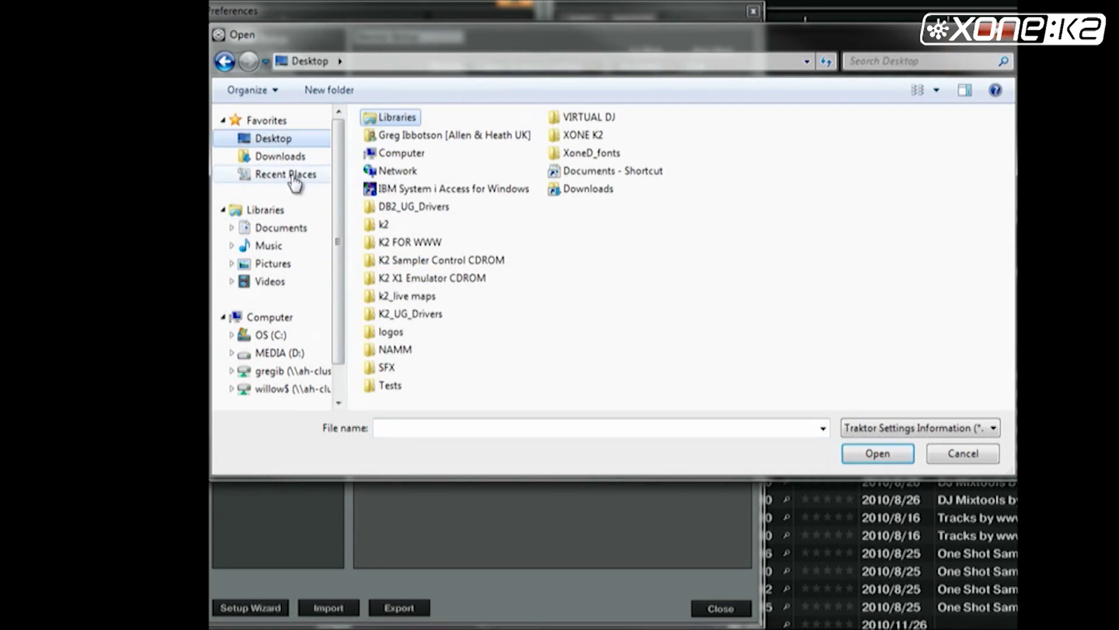
{"action": "double_click", "coordinate": [438, 278]}
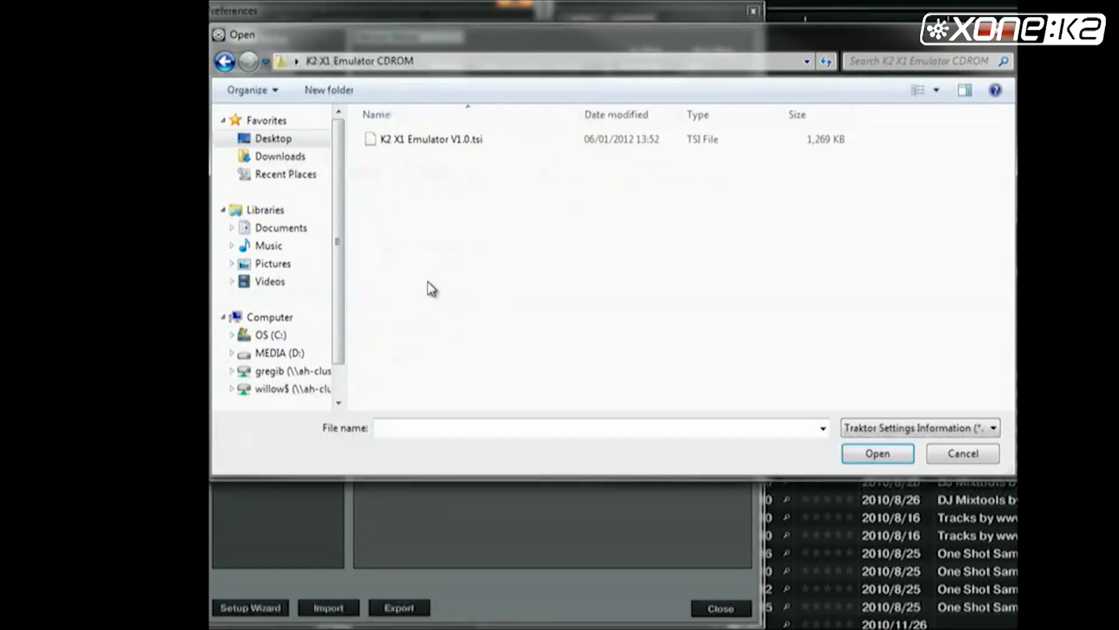
{"action": "left_click", "coordinate": [436, 140]}
{"action": "left_click", "coordinate": [894, 458]}
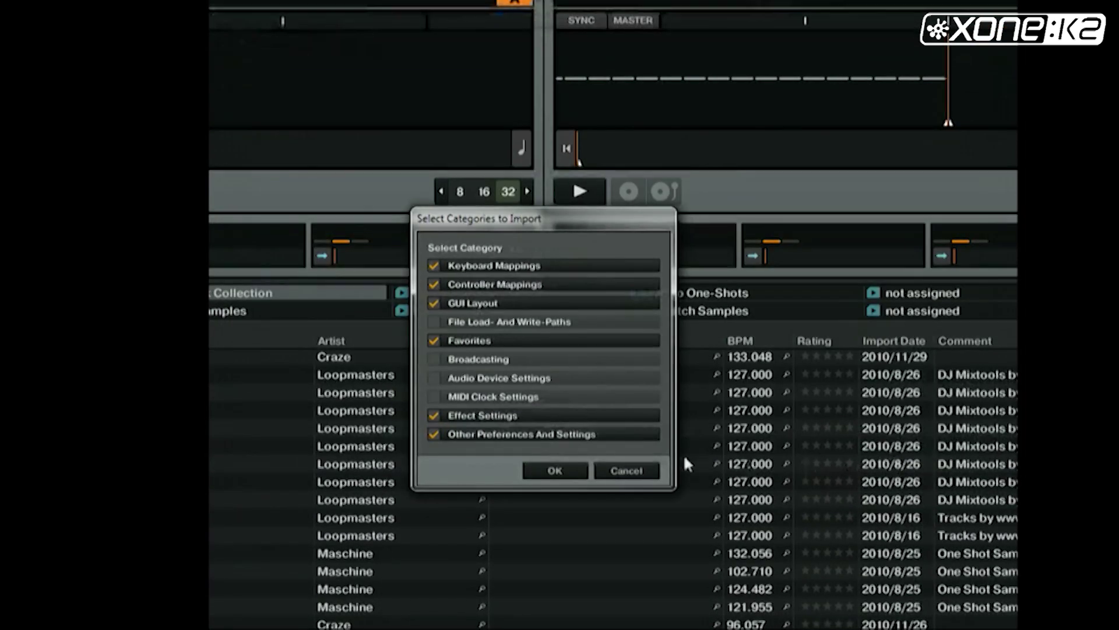
Confirm the import and set the Deck A device's In-Port and Out-Port to XONE:K2 MIDI.
{"action": "left_click", "coordinate": [551, 470]}
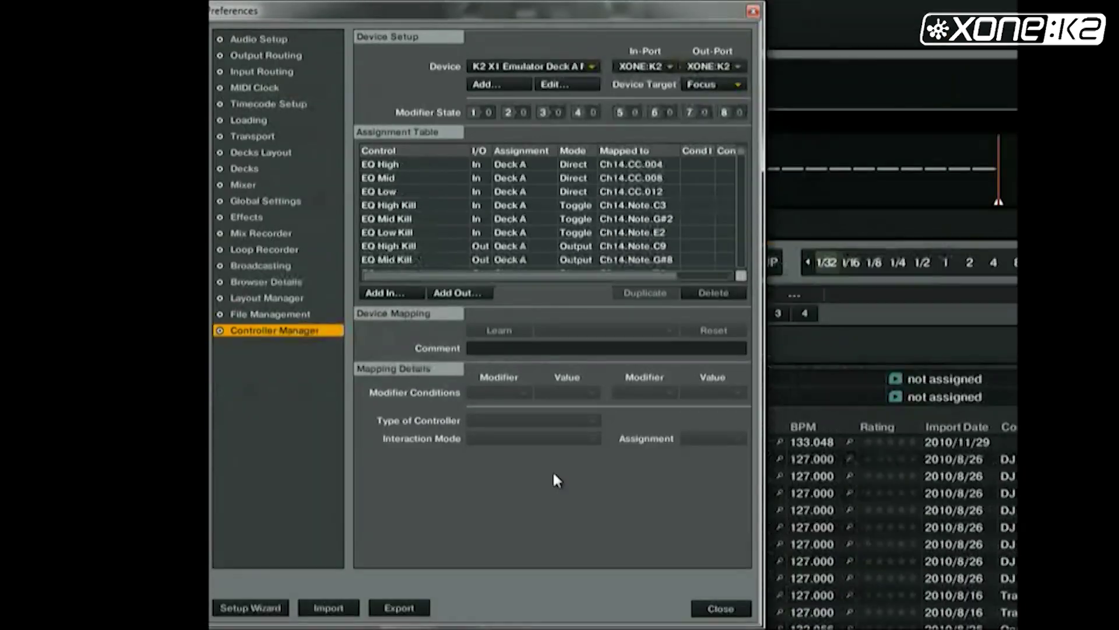
{"action": "left_click", "coordinate": [666, 66]}
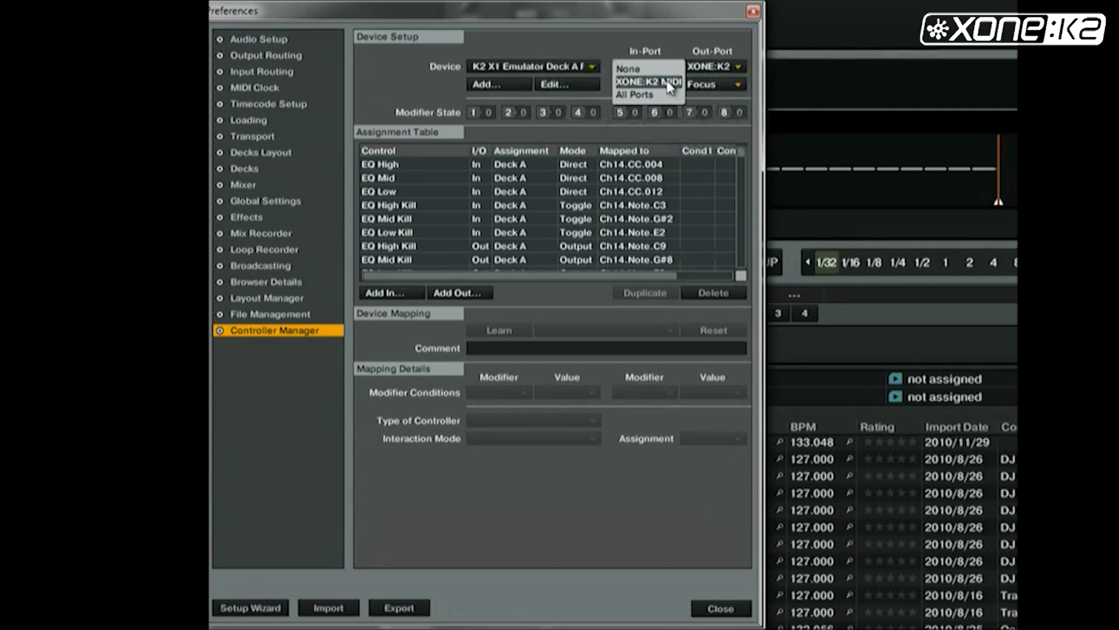
{"action": "left_click", "coordinate": [670, 82]}
{"action": "left_click", "coordinate": [705, 63]}
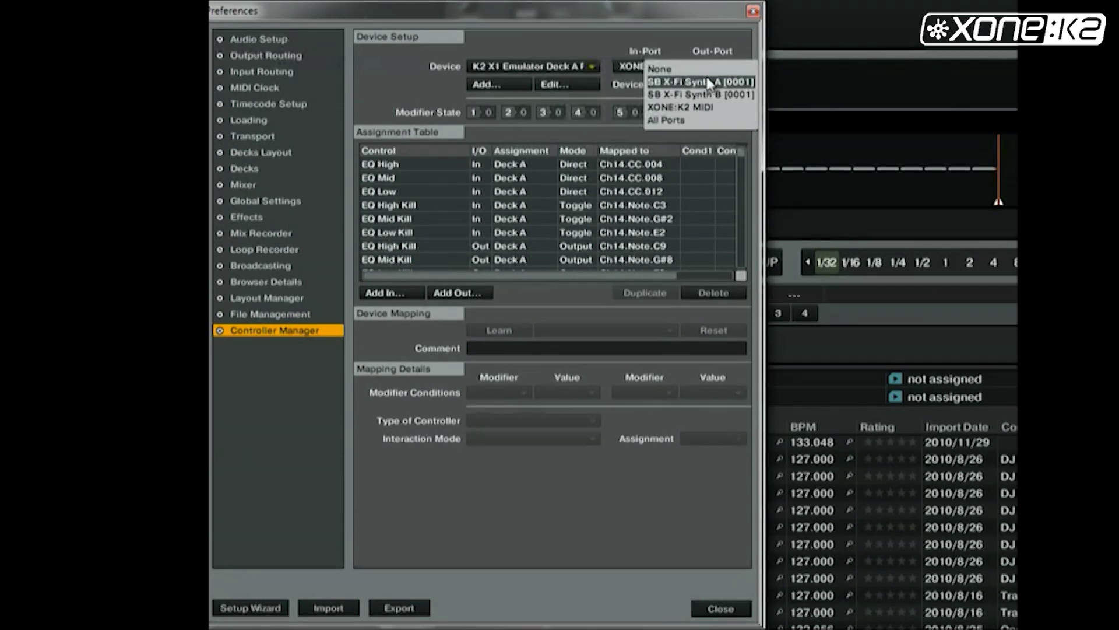
{"action": "left_click", "coordinate": [705, 105]}
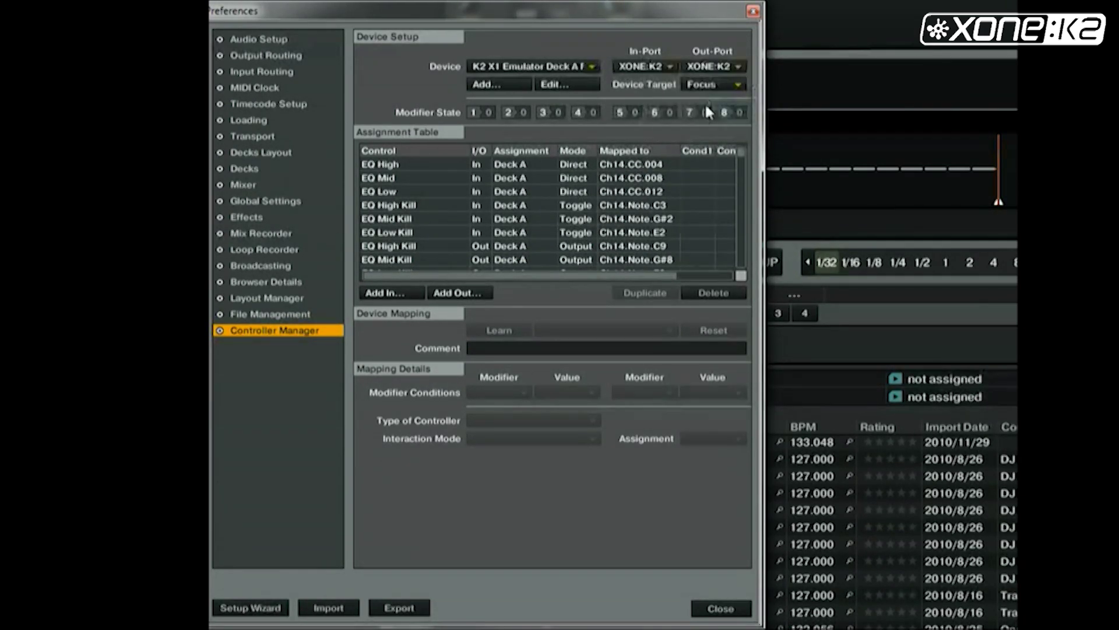
Switch to the Deck B emulator device and set its In-Port and Out-Port to XONE:K2 MIDI.
{"action": "left_click", "coordinate": [593, 63]}
{"action": "left_click", "coordinate": [596, 82]}
{"action": "left_click", "coordinate": [659, 68]}
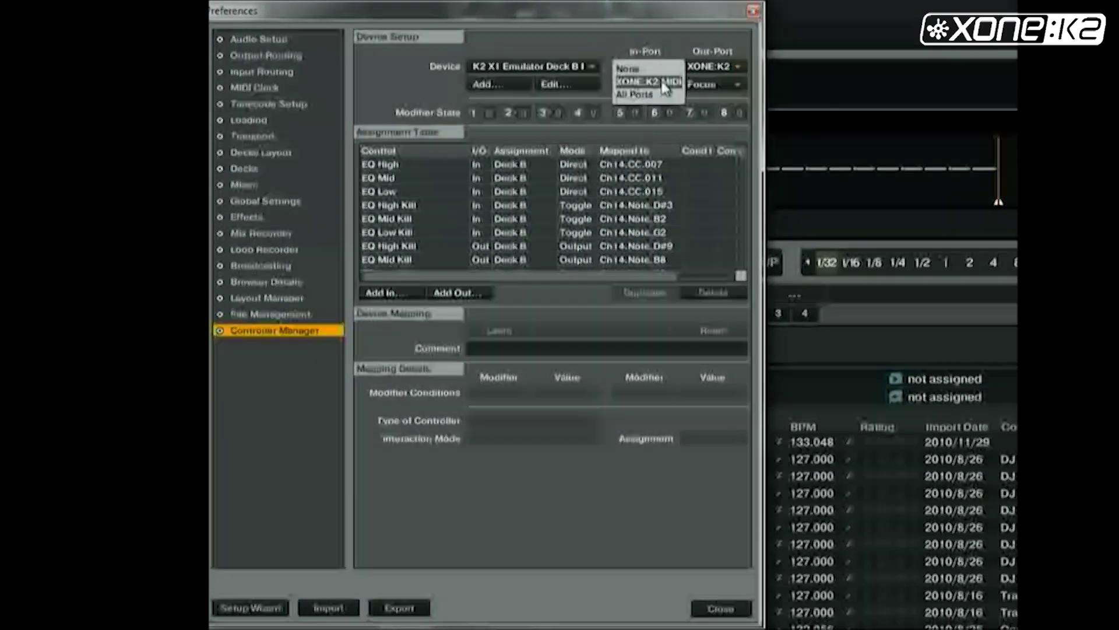
{"action": "left_click", "coordinate": [648, 81]}
{"action": "left_click", "coordinate": [699, 68]}
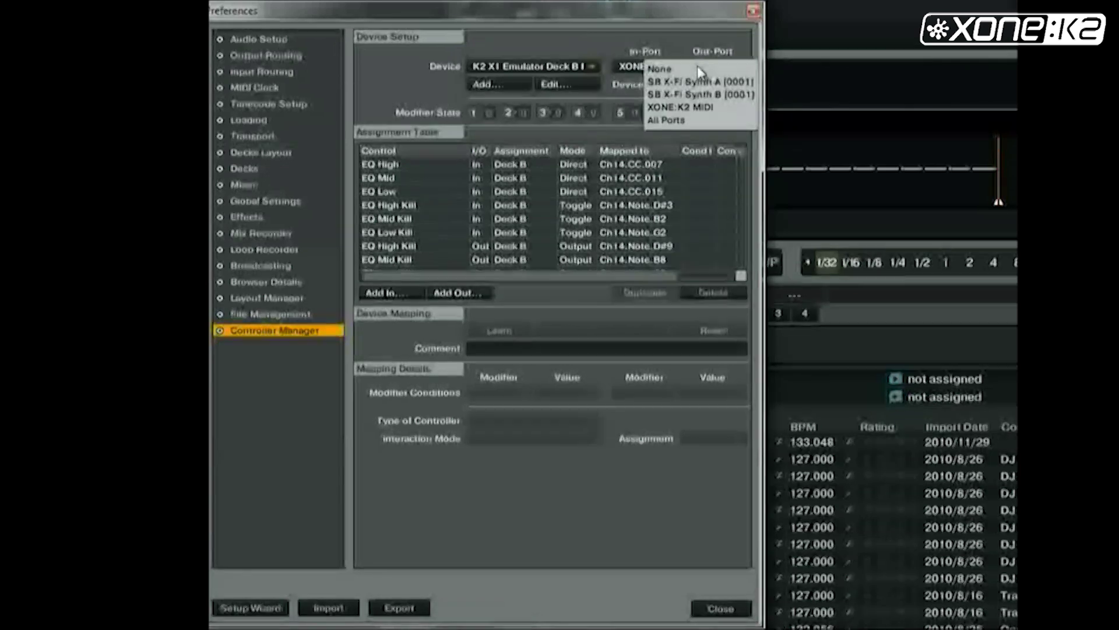
{"action": "left_click", "coordinate": [702, 107]}
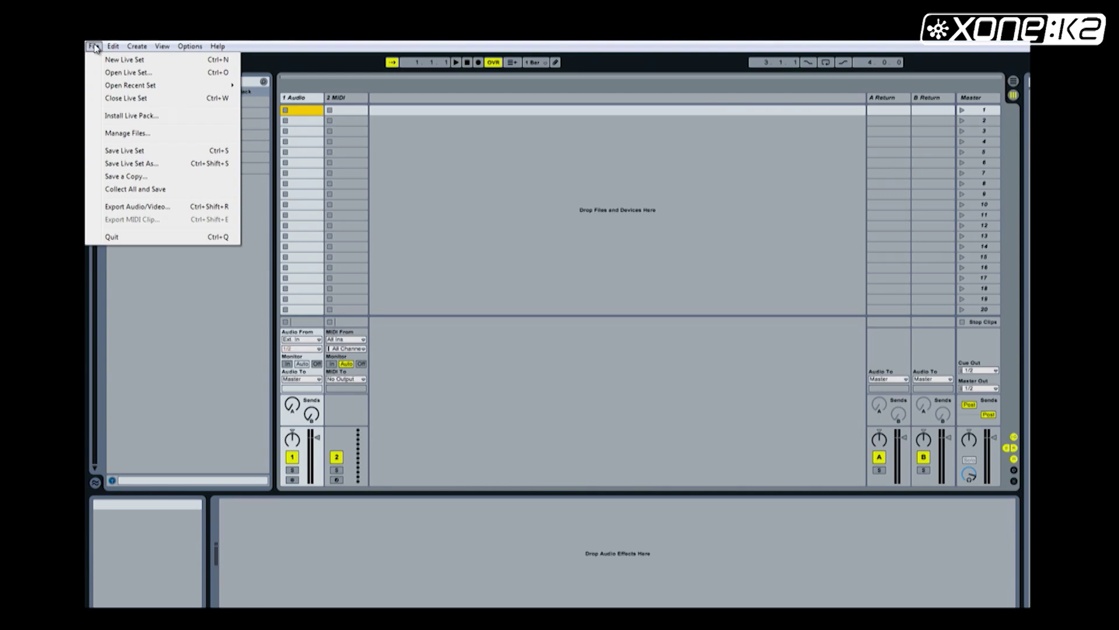
Open Xone K2.als from the Xone K2 Project folder and bring up Preferences with Ctrl+comma.
{"action": "left_click", "coordinate": [118, 75]}
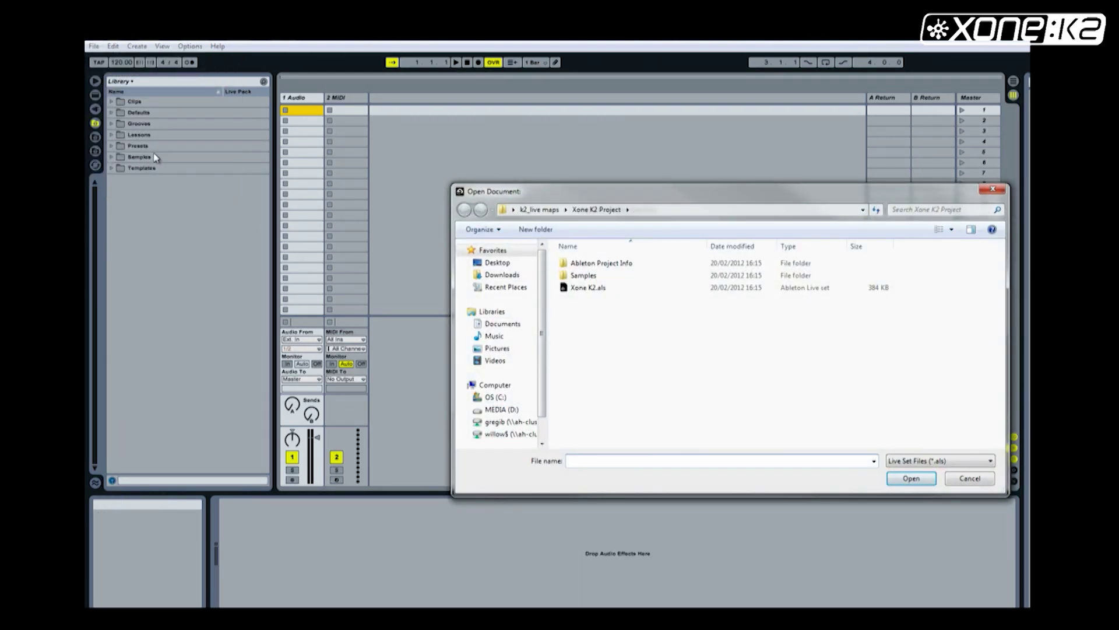
{"action": "left_click", "coordinate": [598, 288]}
{"action": "left_click", "coordinate": [902, 477]}
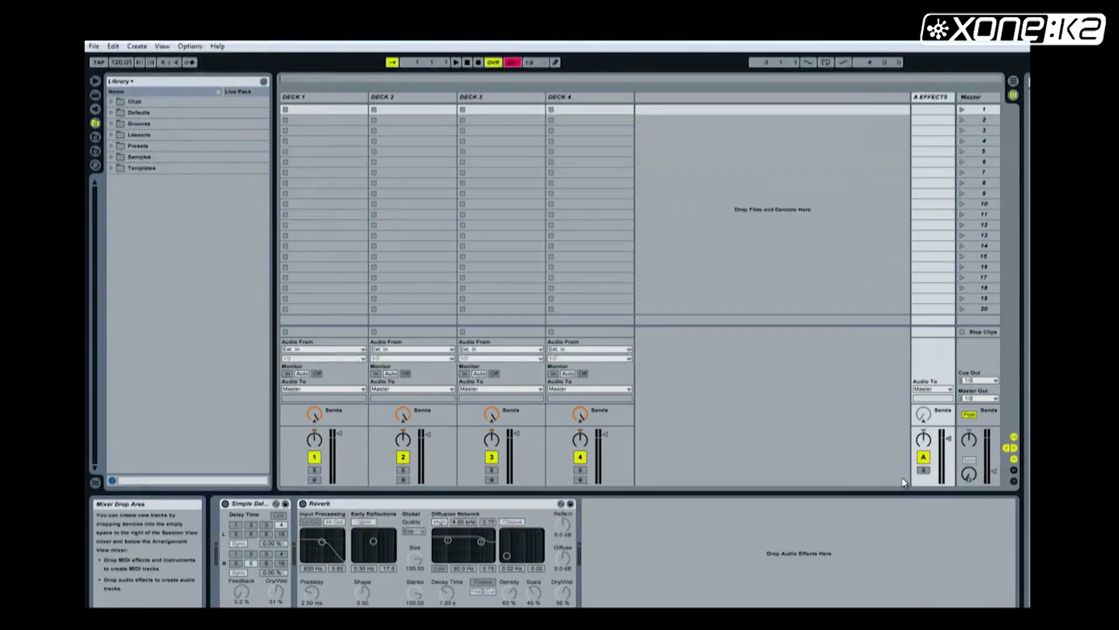
{"action": "key", "text": "ctrl+comma"}
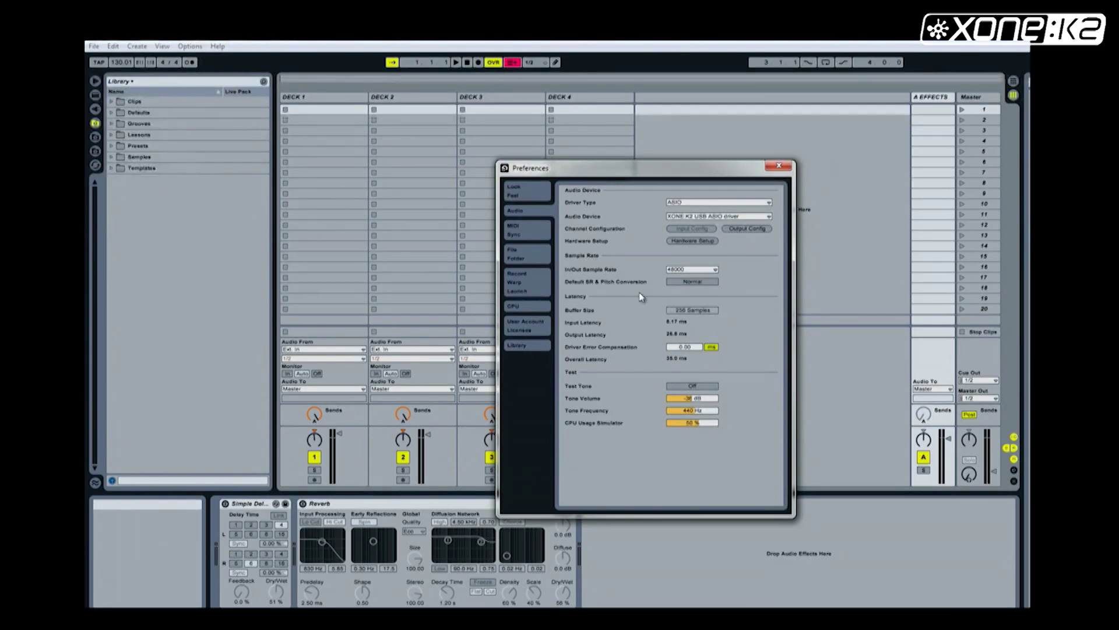
On the MIDI/Sync page, turn on Remote for the XONE K2 input and Track and Remote for its output.
{"action": "left_click", "coordinate": [541, 233]}
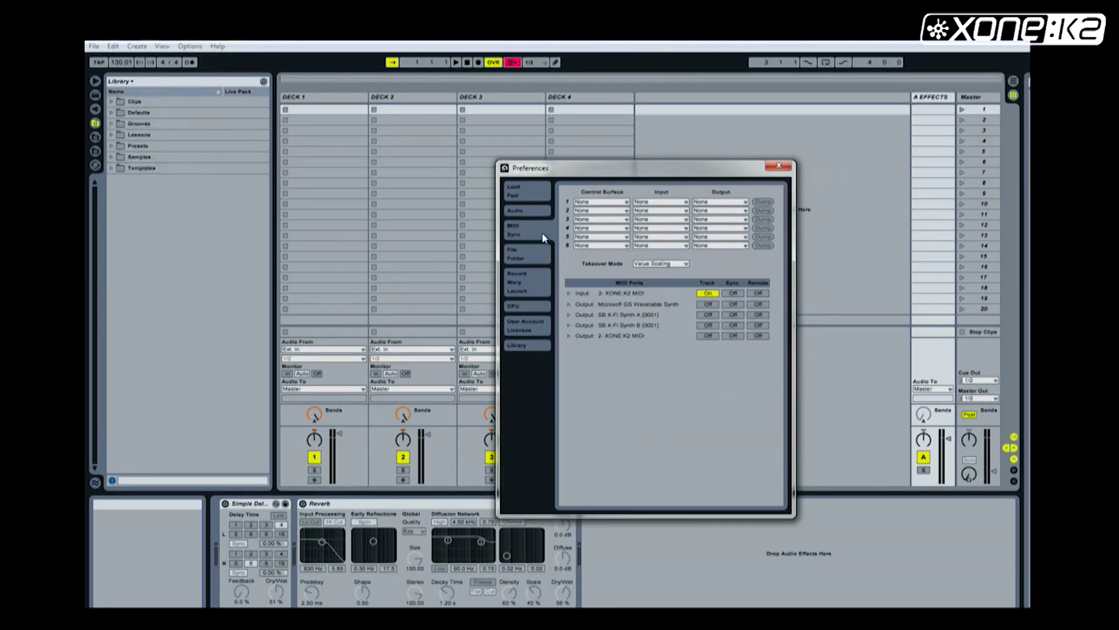
{"action": "left_click", "coordinate": [758, 293]}
{"action": "left_click", "coordinate": [708, 336]}
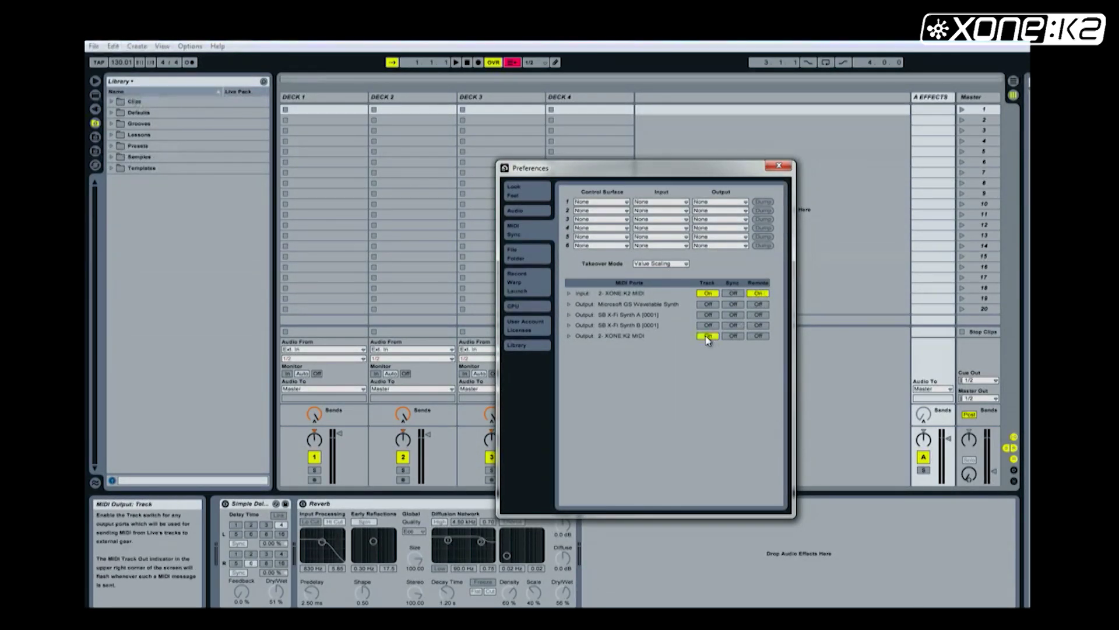
{"action": "left_click", "coordinate": [758, 337]}
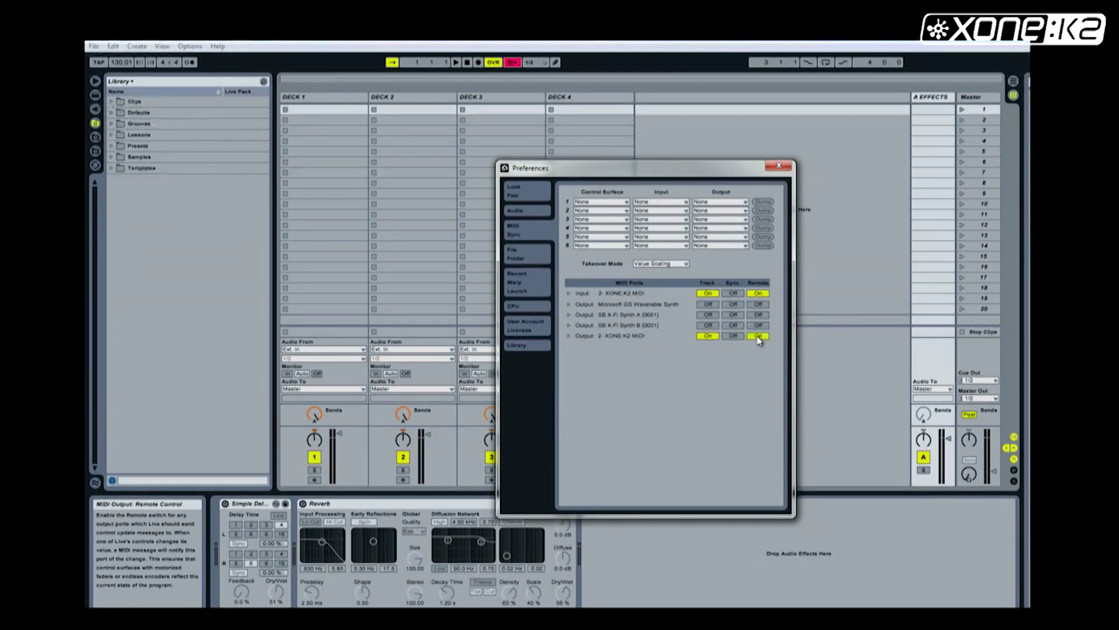